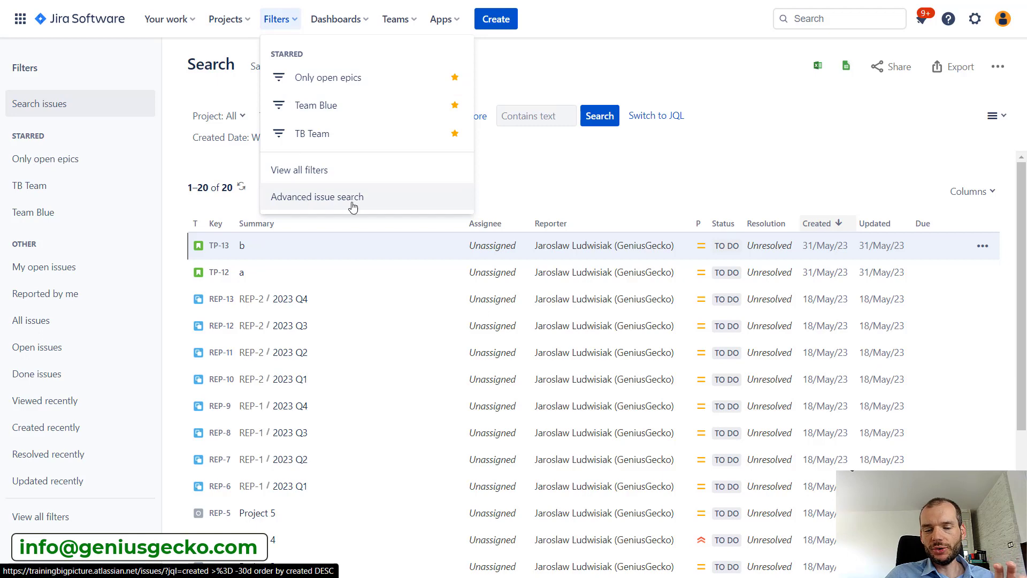
- Limit the issue search to Clone project (CP), Demo Project (DP) and Demo Project 1 (DP1)
click(770, 147)
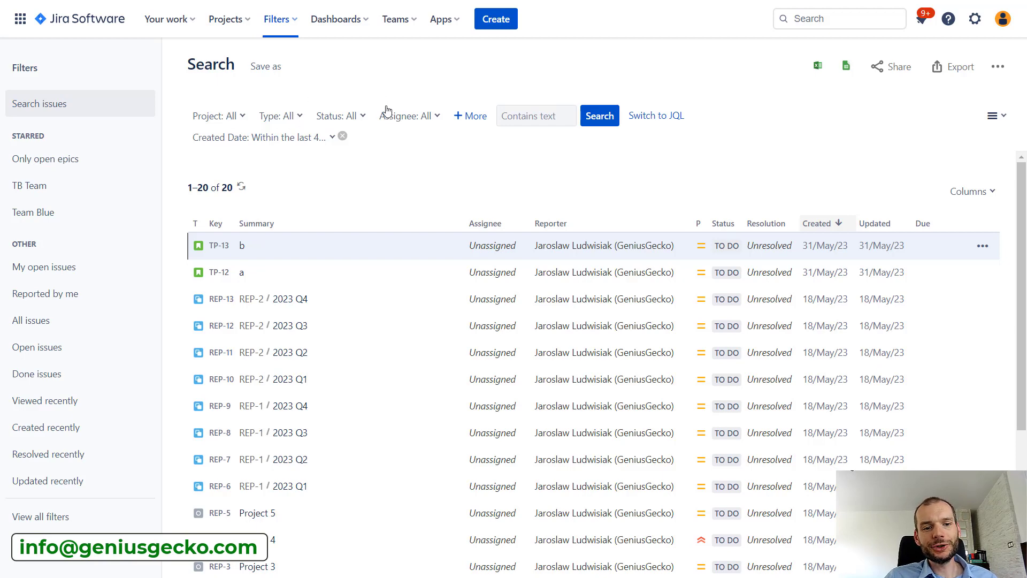
click(244, 122)
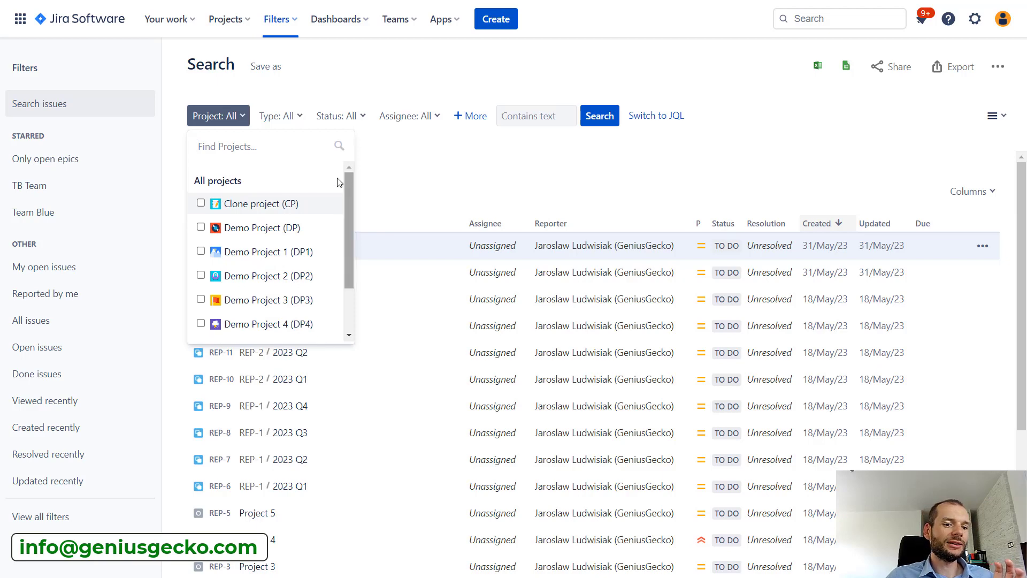
click(201, 204)
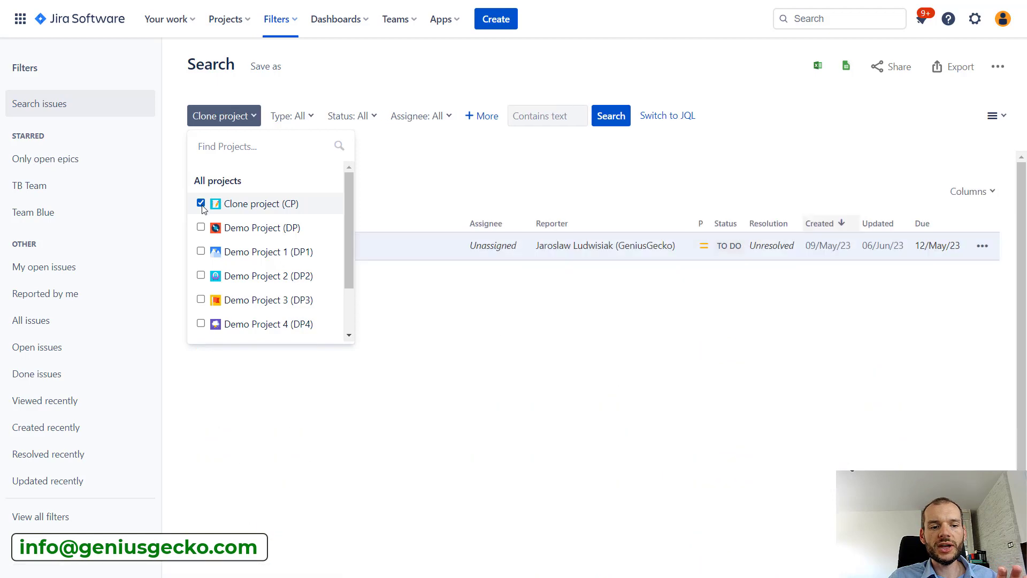
click(201, 251)
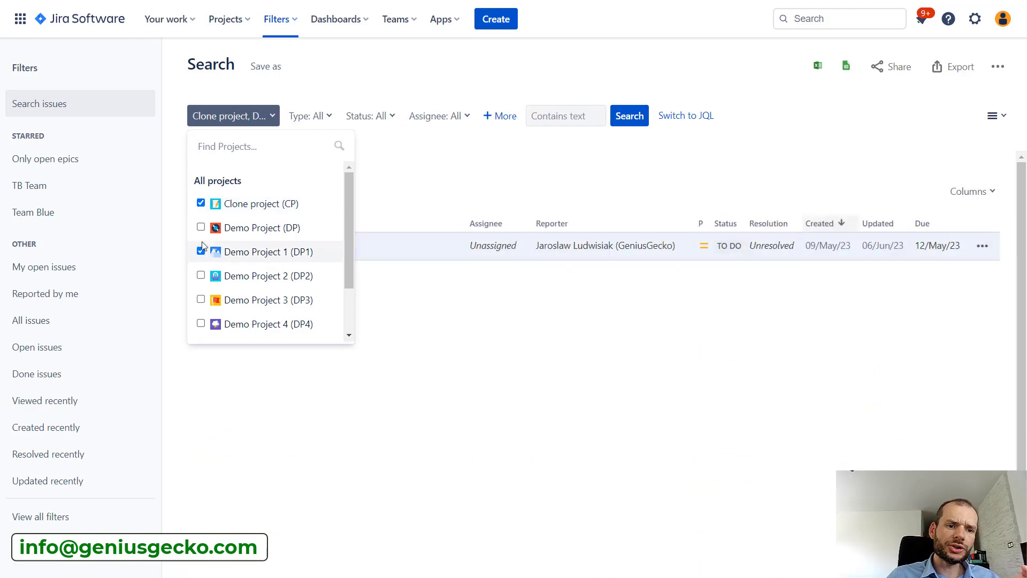
click(201, 228)
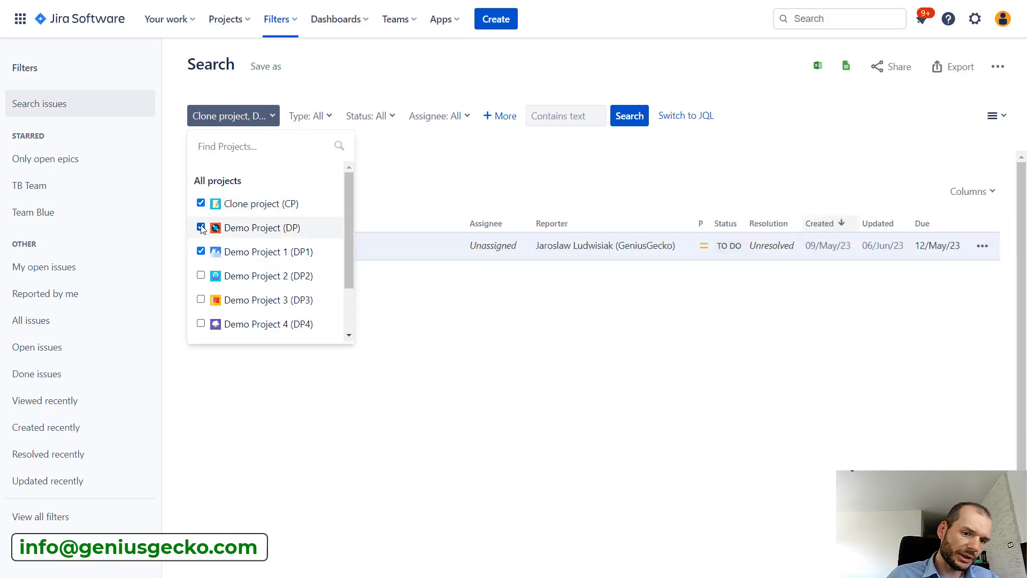
click(354, 88)
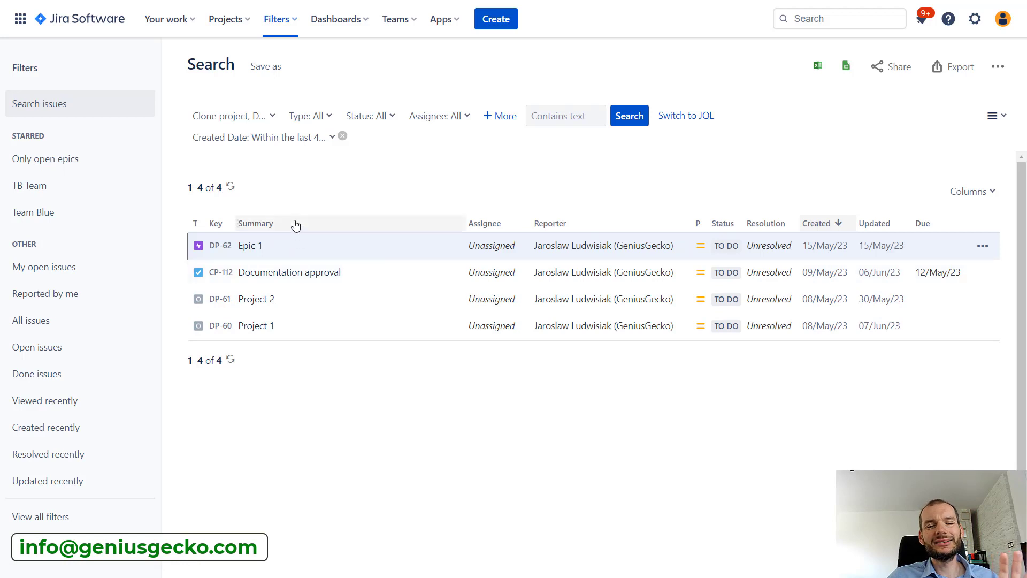
- Remove the Created Date criterion from the search, then review the issue list and the selected projects
click(334, 138)
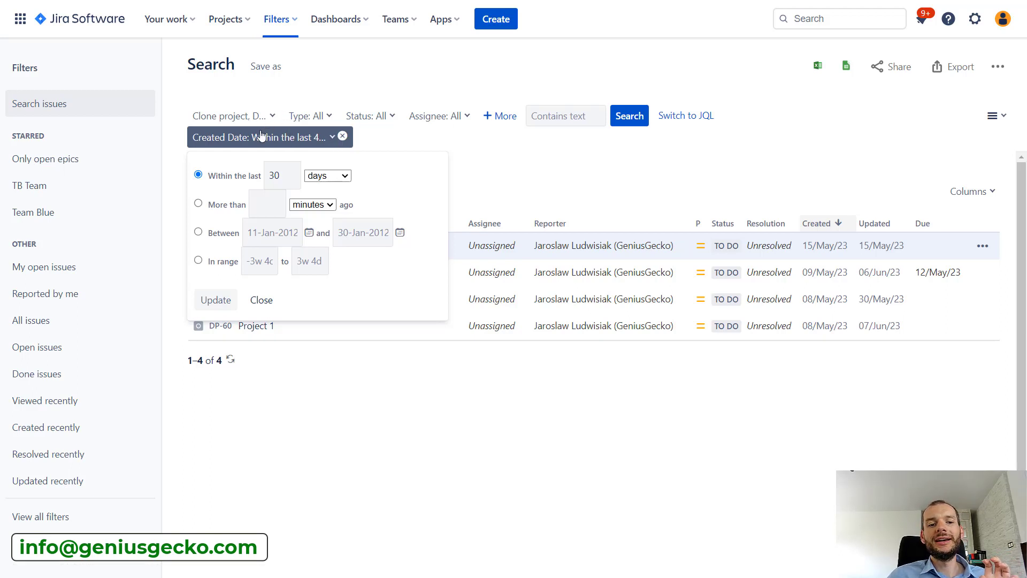
click(344, 137)
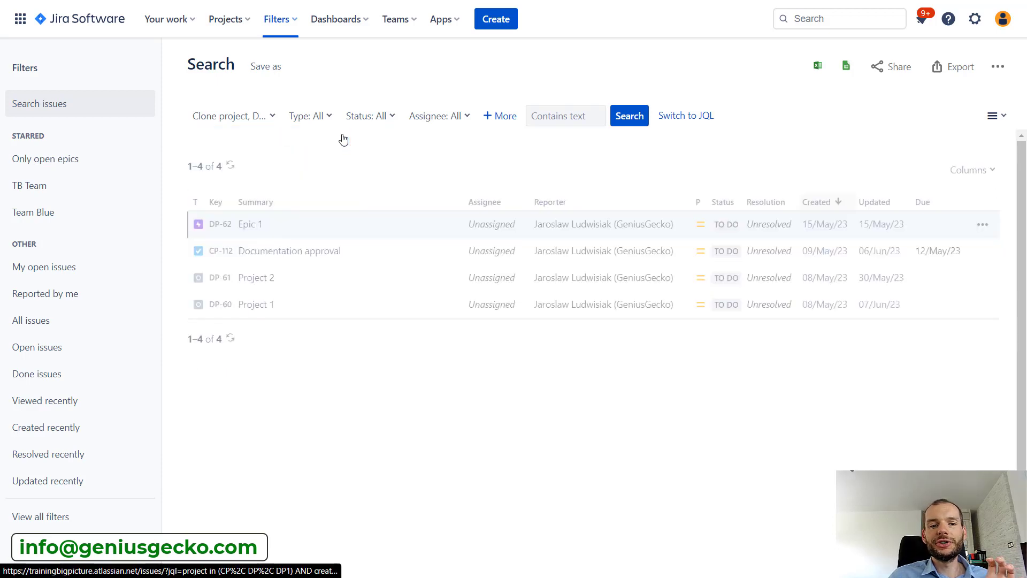
scroll(385, 305, down, 7)
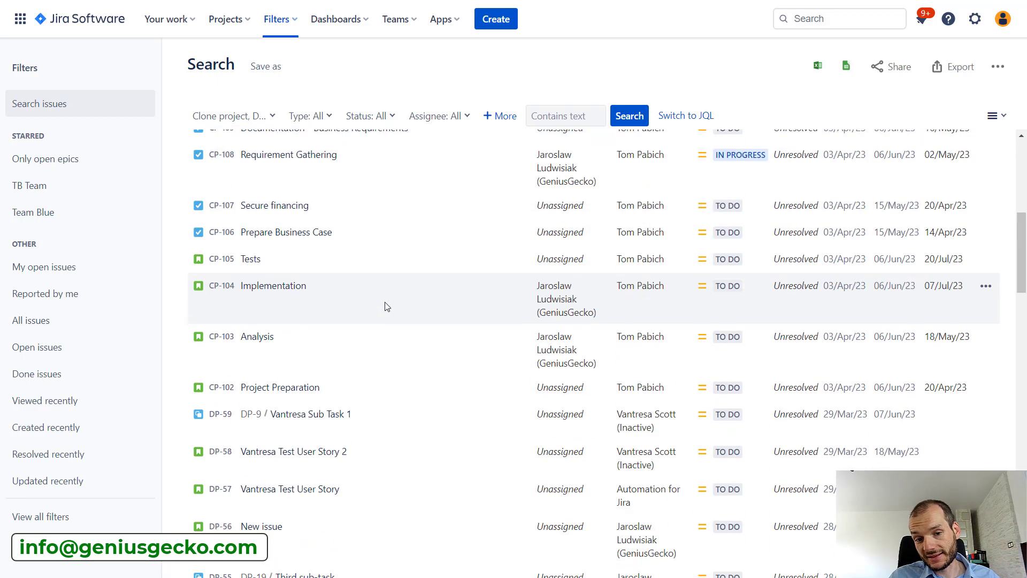
scroll(389, 303, up, 5)
scroll(391, 308, up, 2)
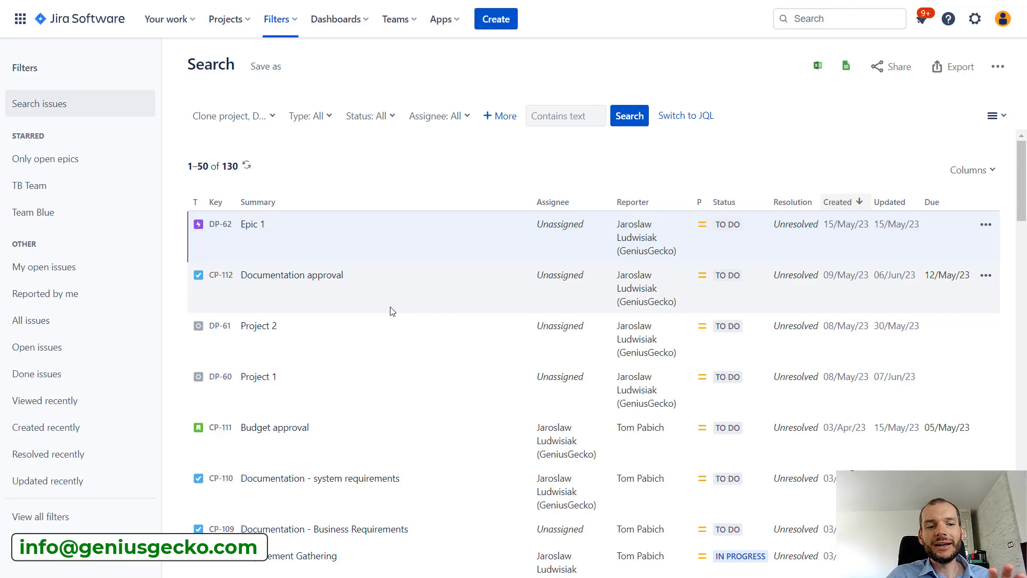
click(271, 116)
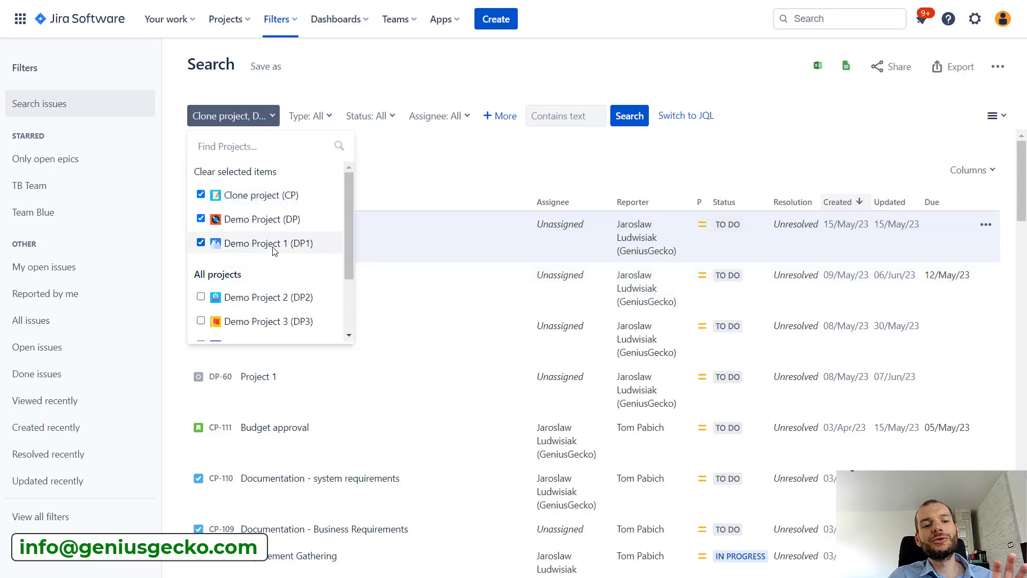
click(335, 74)
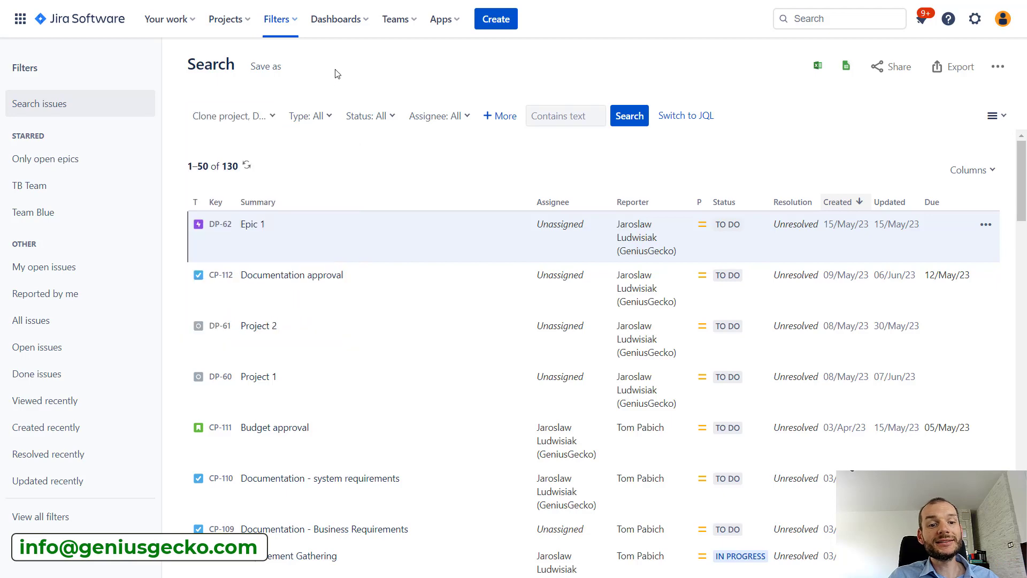
- Restrict the search to issues of type Epic with the status To Do
click(328, 120)
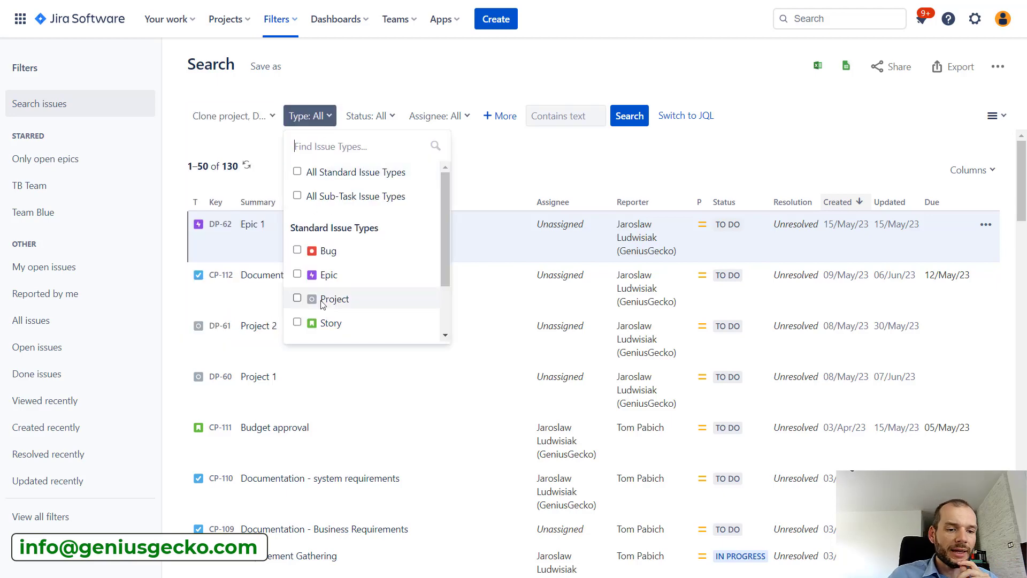
click(298, 275)
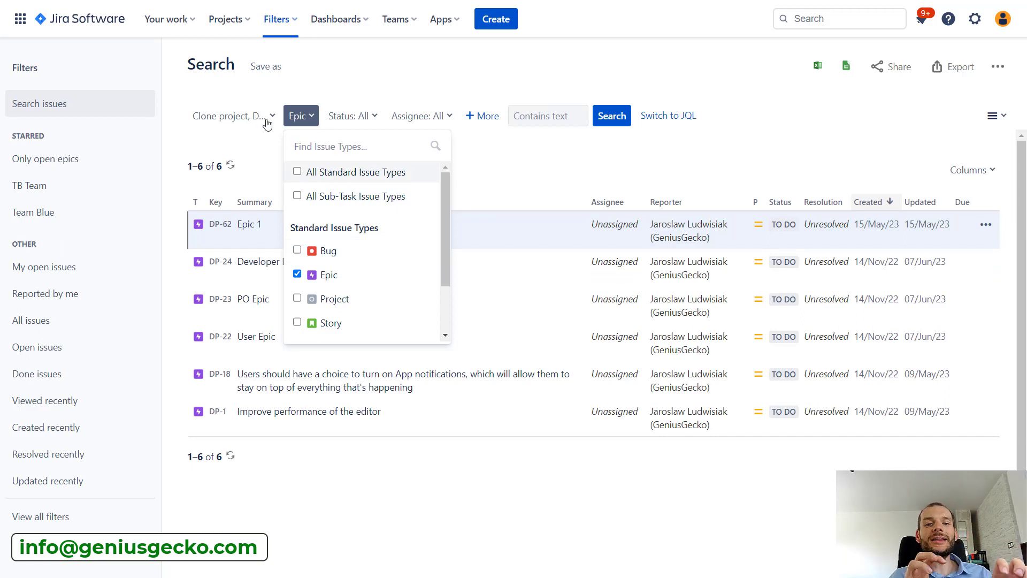
click(377, 117)
click(363, 222)
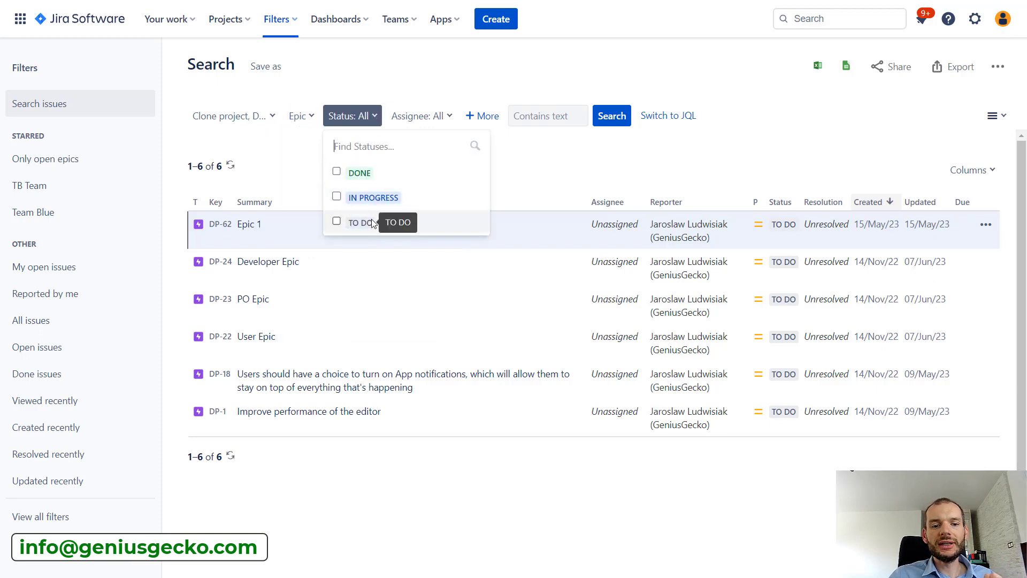
click(375, 74)
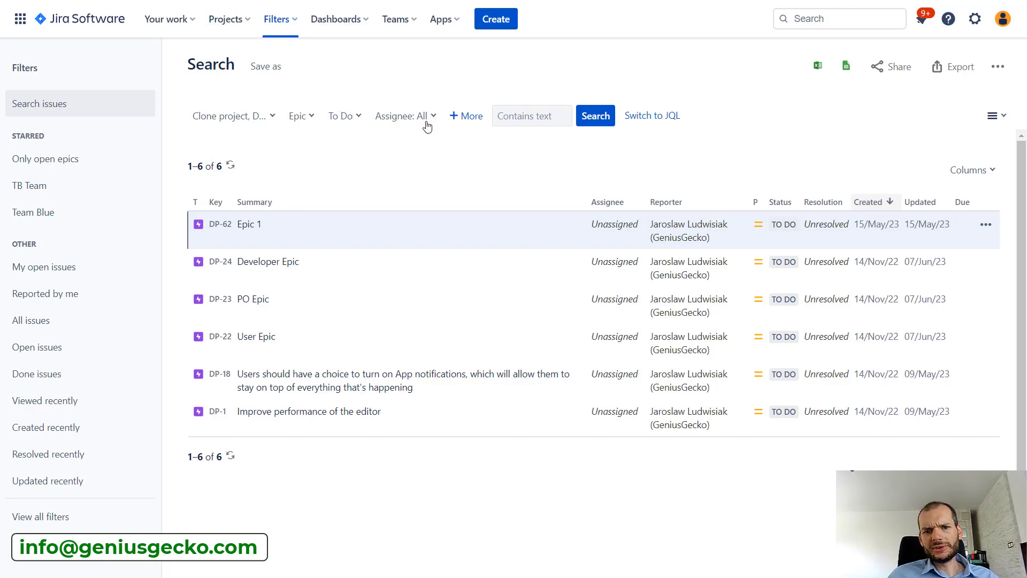
- Find the Start date field among the additional criteria with "sta" and add it to the search
click(470, 117)
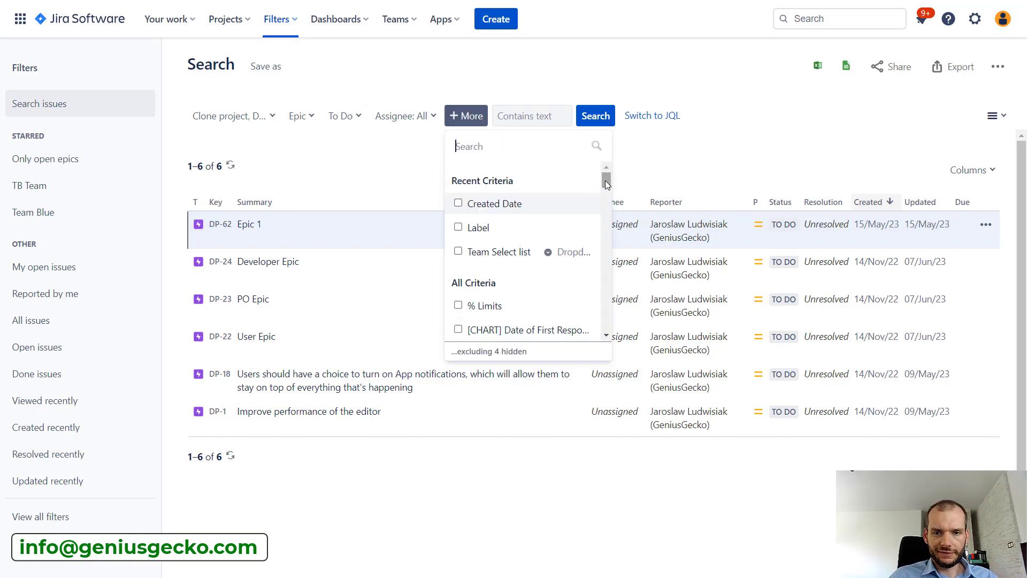
mouse_move(606, 183)
mouse_down()
mouse_move(606, 193)
mouse_move(599, 171)
mouse_up()
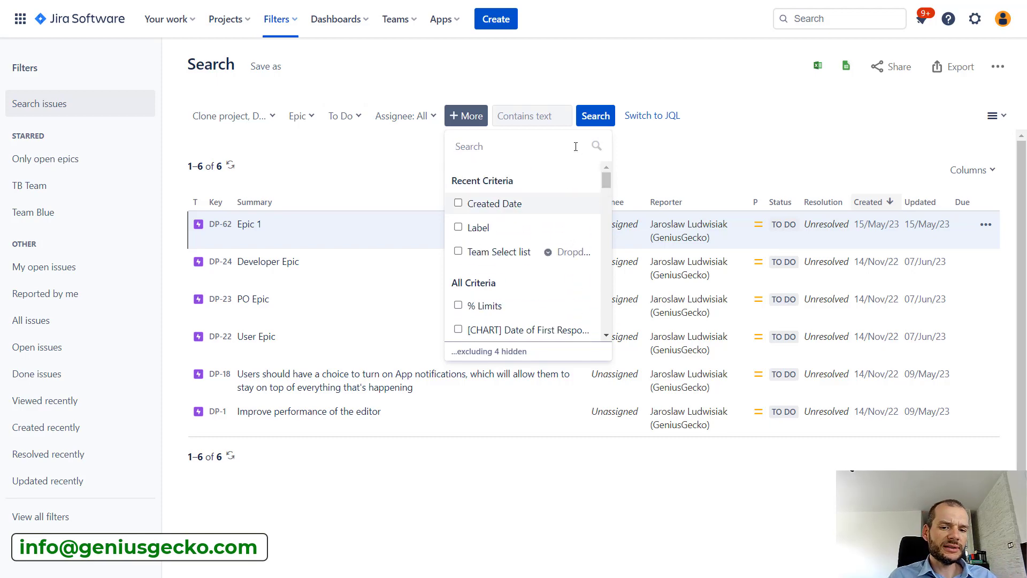
text(sta)
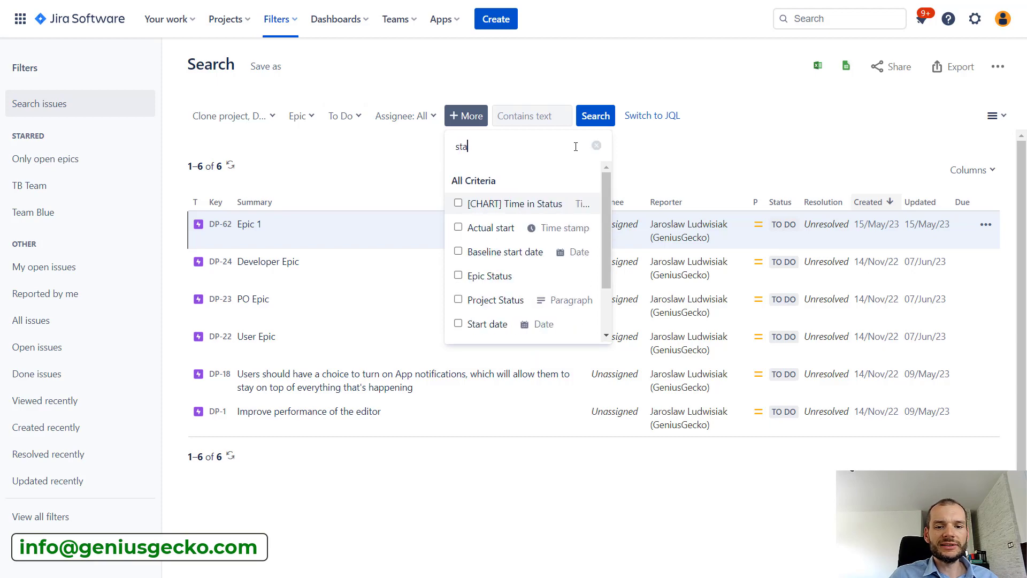
scroll(529, 241, down, 1)
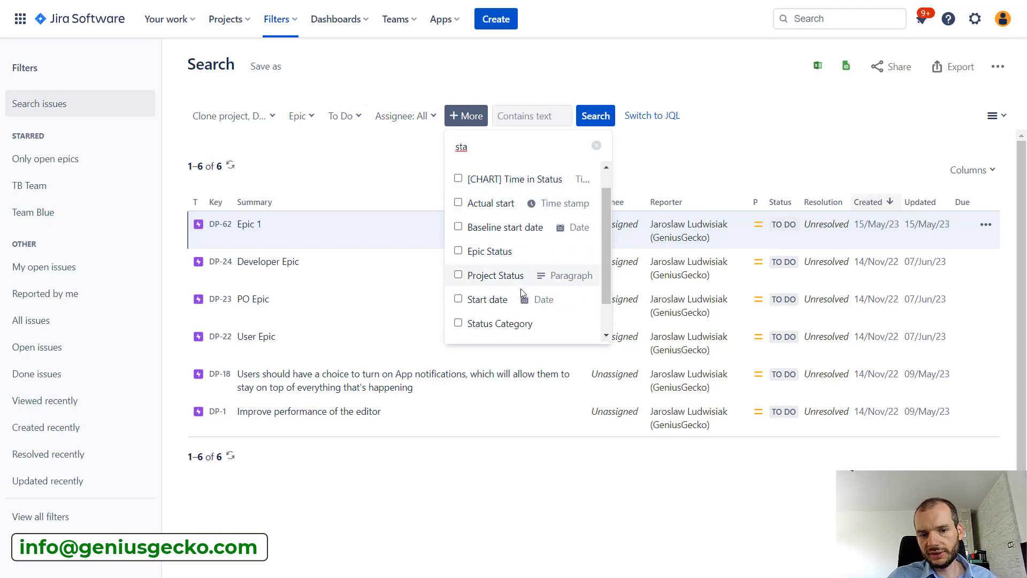
click(486, 300)
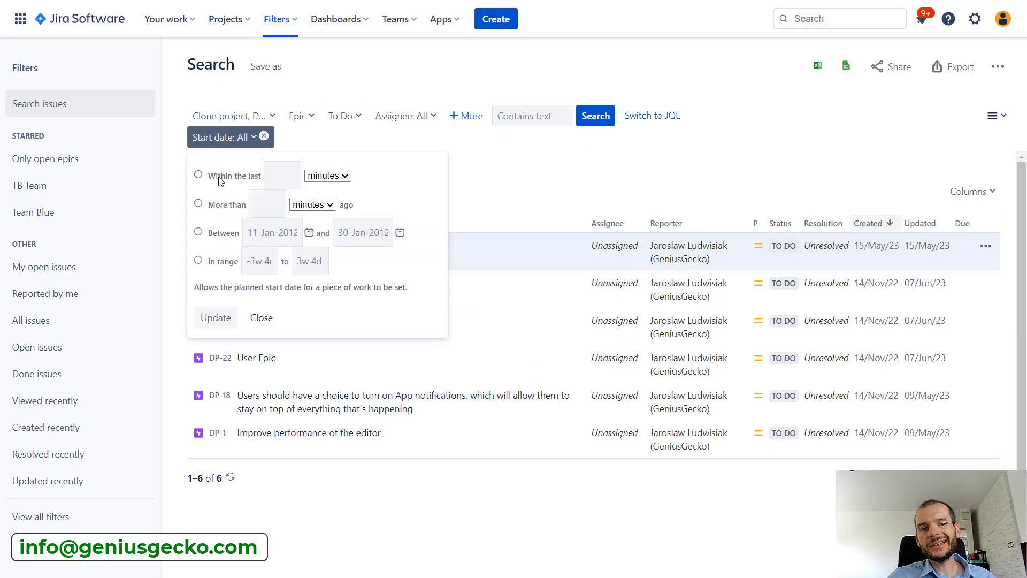
- Set the Start date criterion to within the last 10 weeks and update the search
click(276, 173)
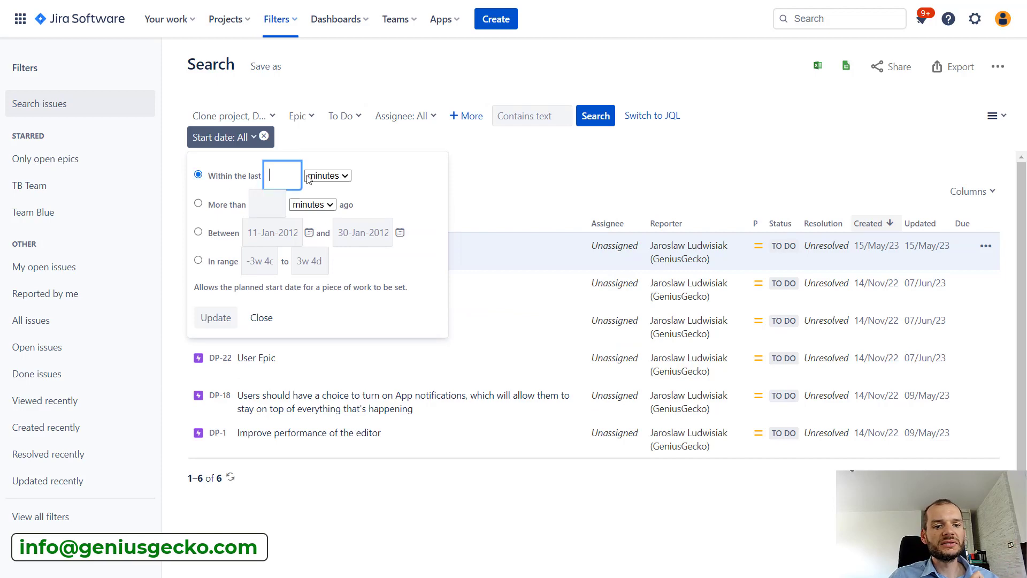
click(325, 180)
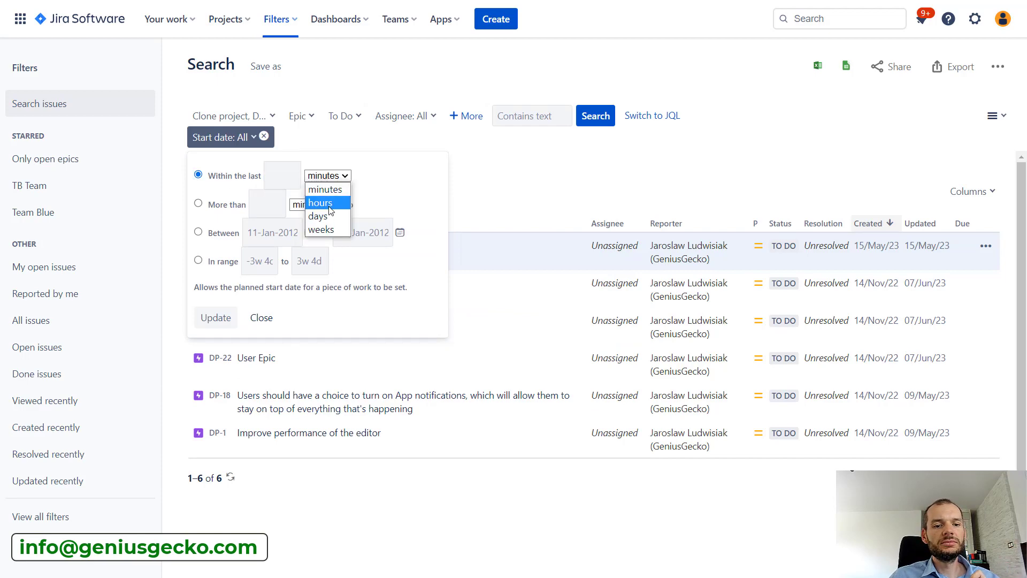
click(324, 229)
click(293, 182)
text(1)
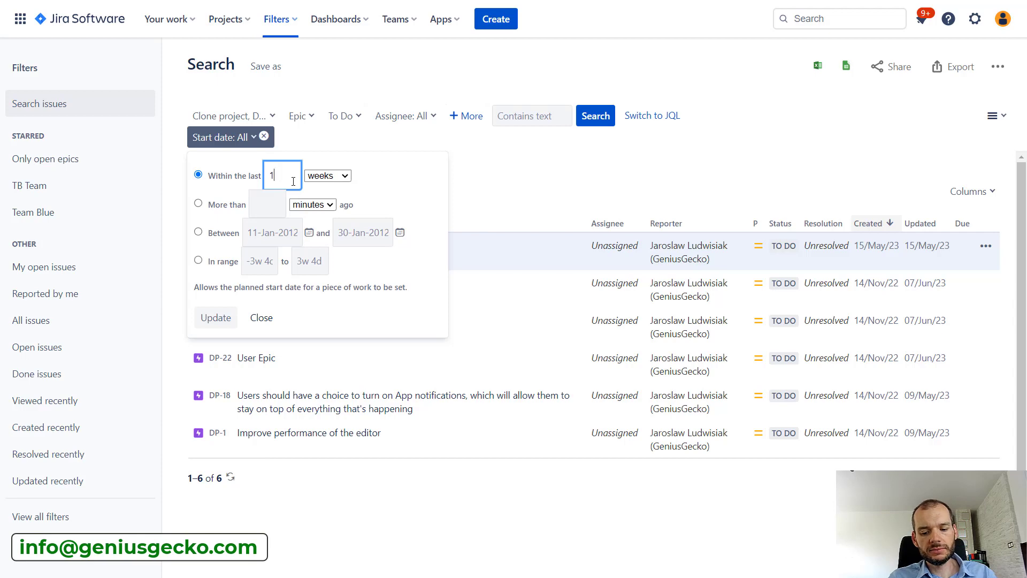
text(0)
click(218, 319)
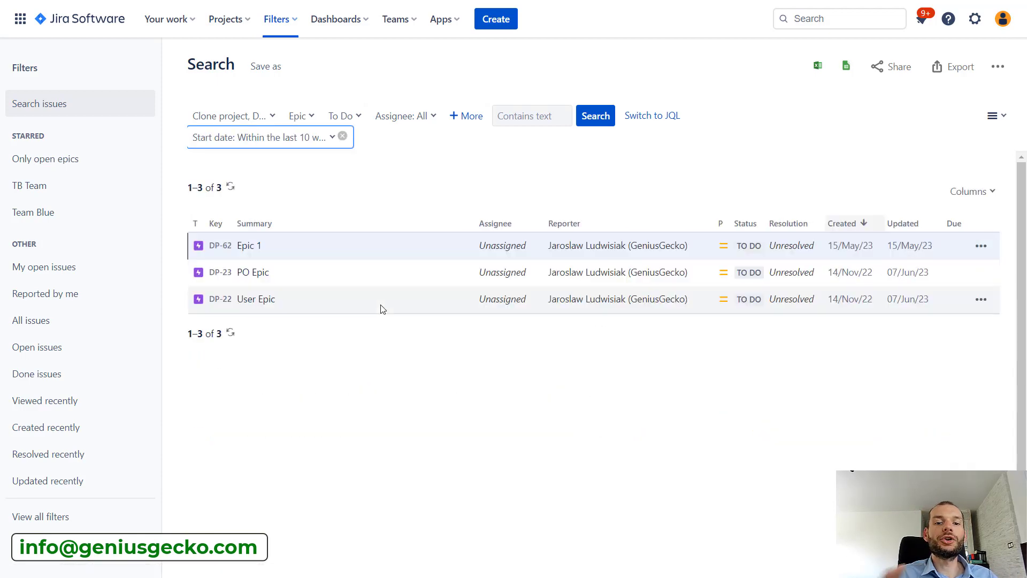
click(465, 117)
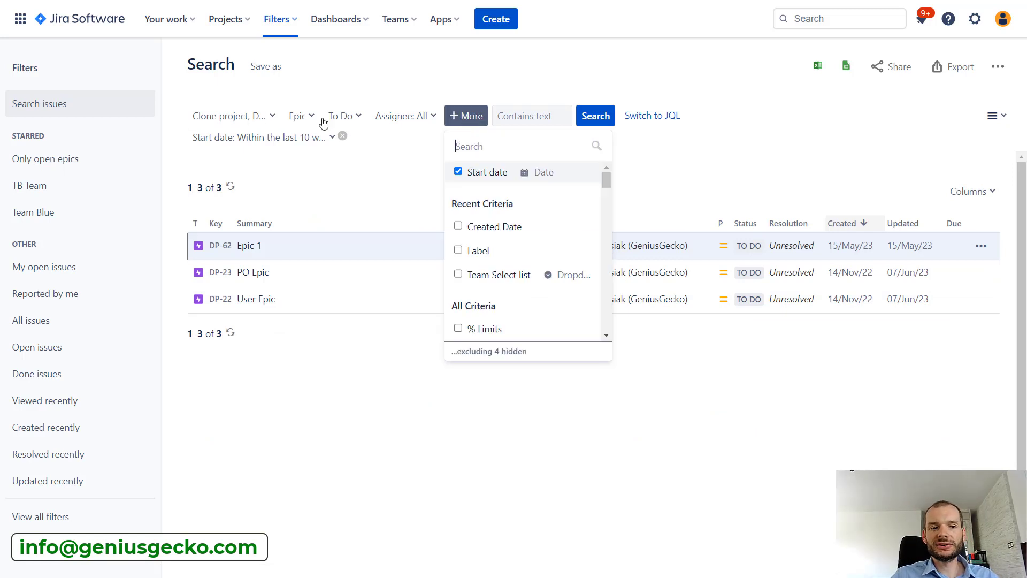
scroll(498, 222, down, 3)
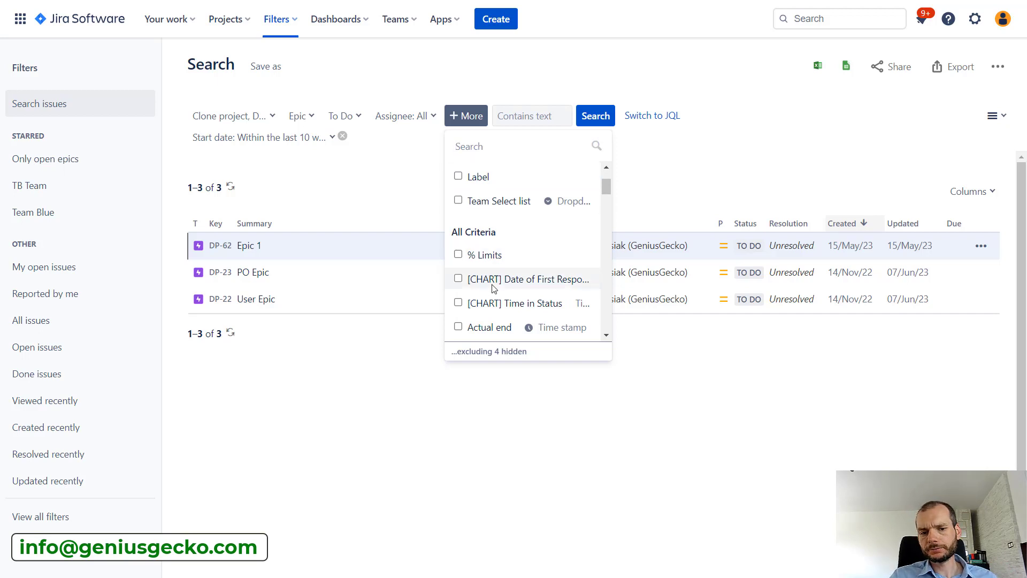
scroll(493, 287, down, 2)
scroll(492, 286, up, 5)
click(746, 164)
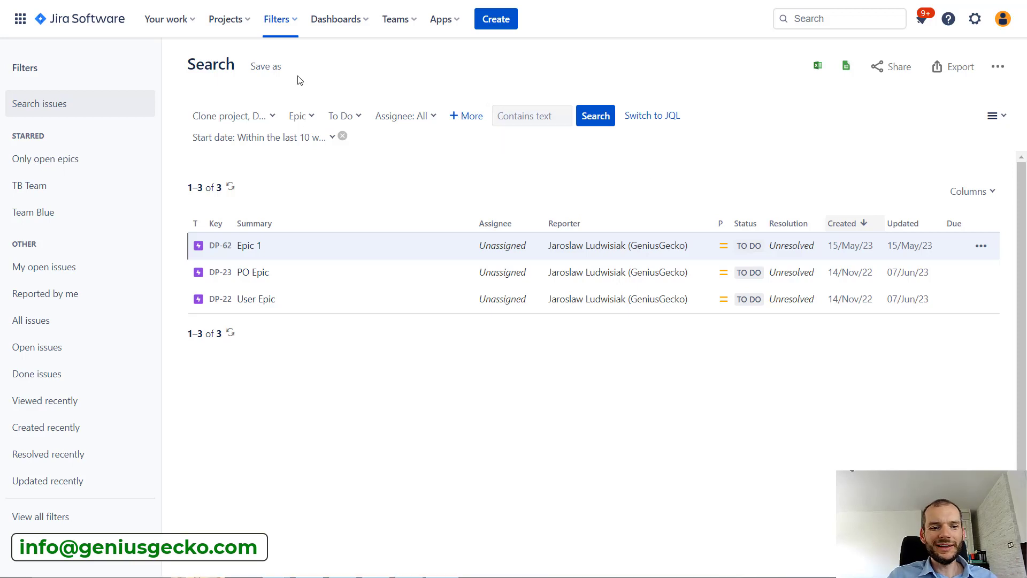
- Narrow the search to issues containing the text "User"
click(505, 117)
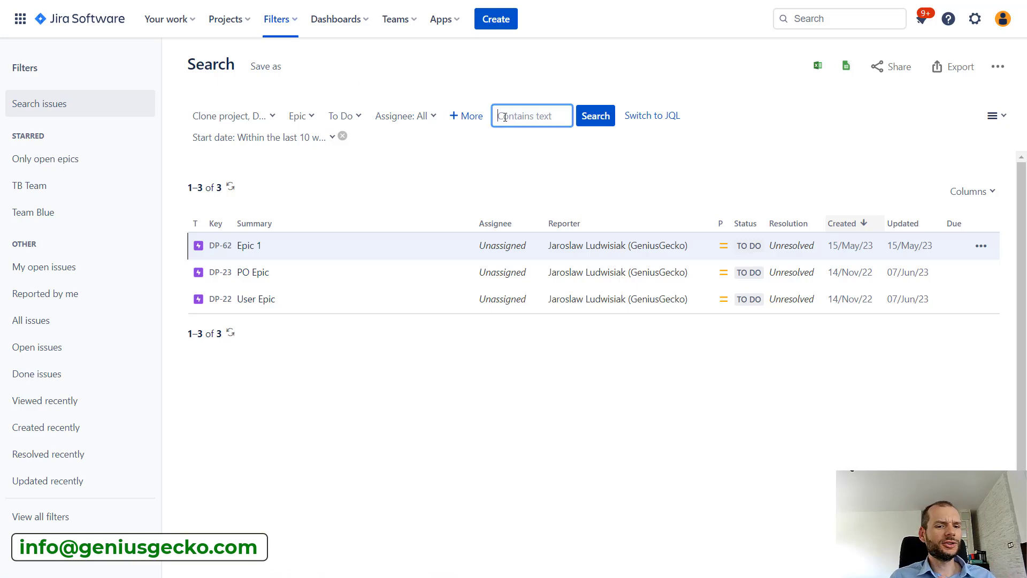
text(Us)
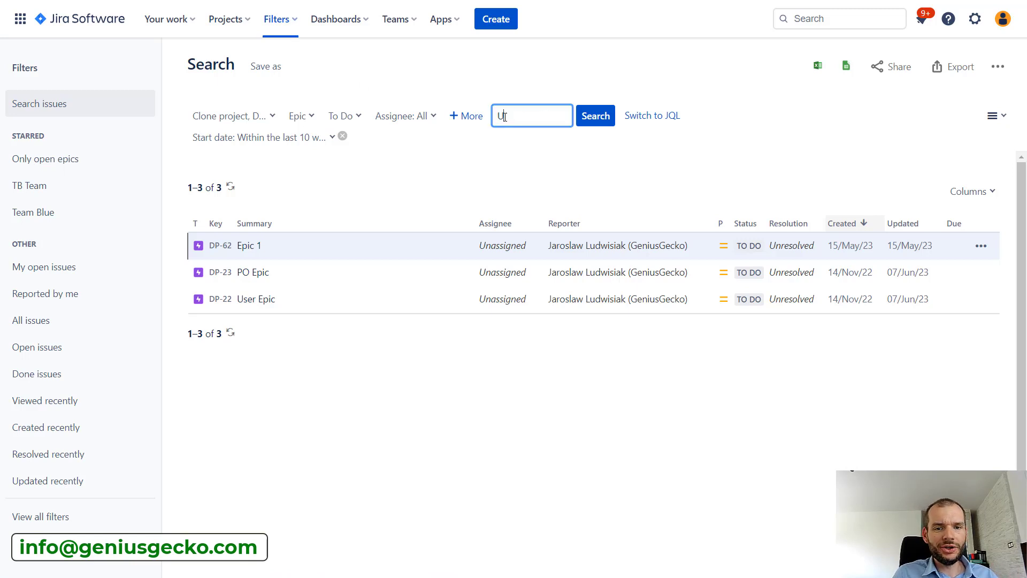
text(er)
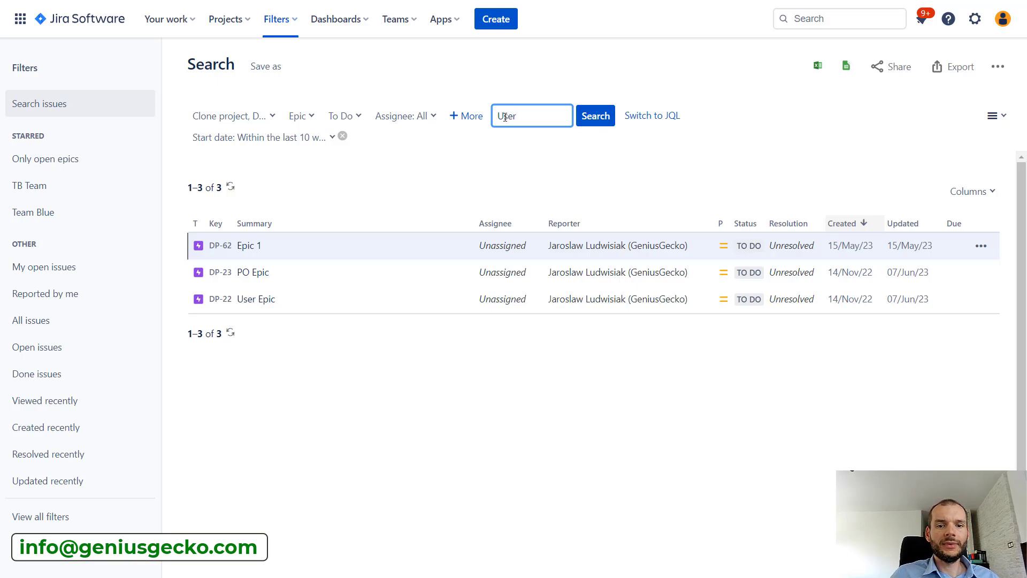
click(596, 119)
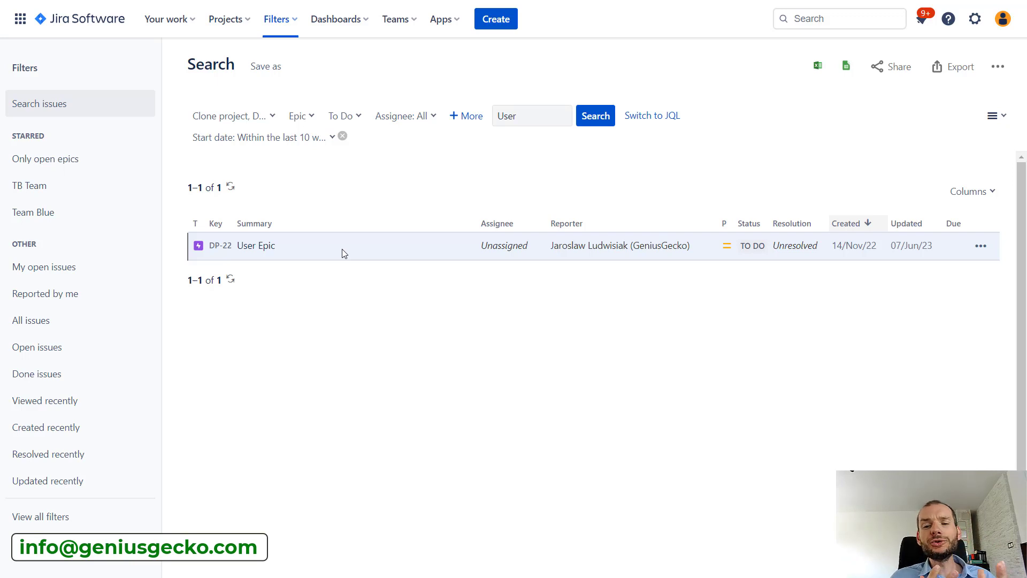
- Switch the search from basic mode to JQL and examine the complete query text
click(675, 122)
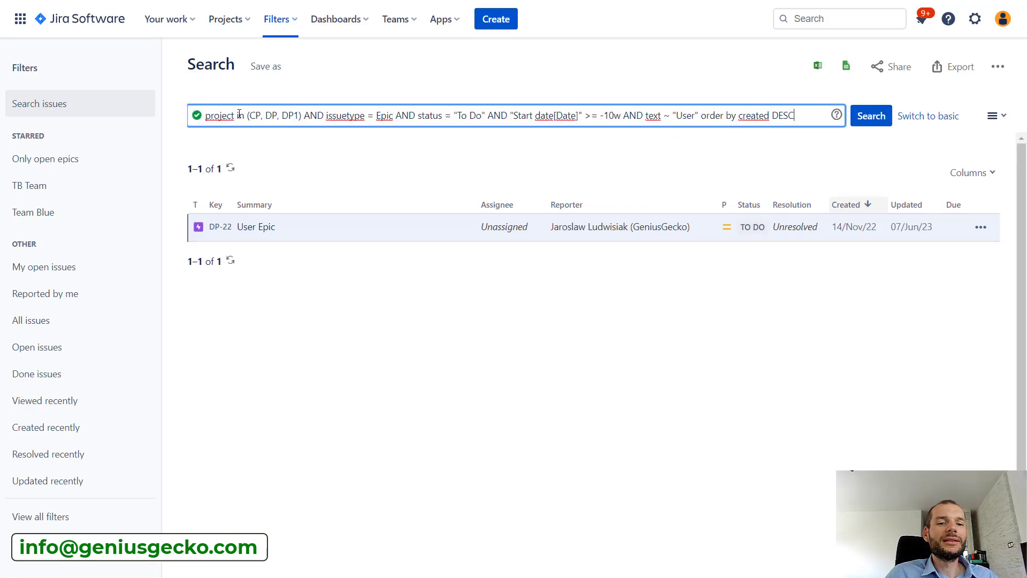
drag(804, 116, 208, 107)
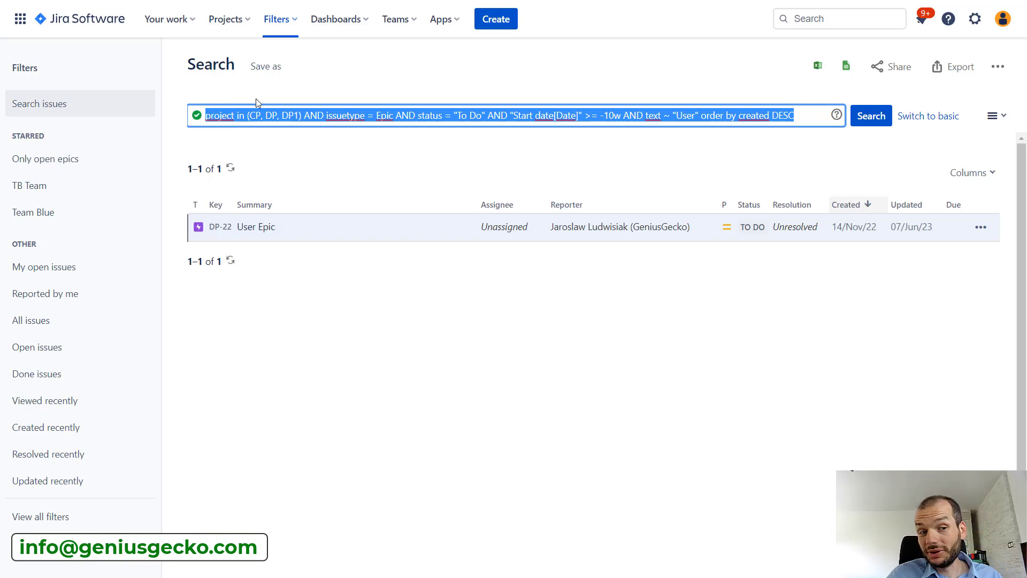
click(331, 119)
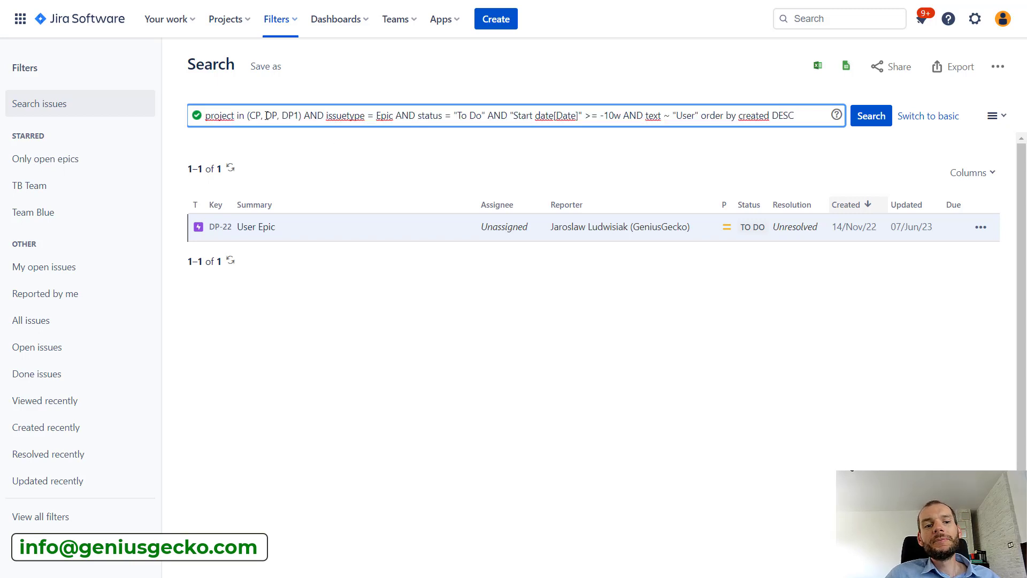
- Compare the search's basic criteria with its JQL text and examine the project and issuetype clauses of the query
drag(208, 115, 797, 156)
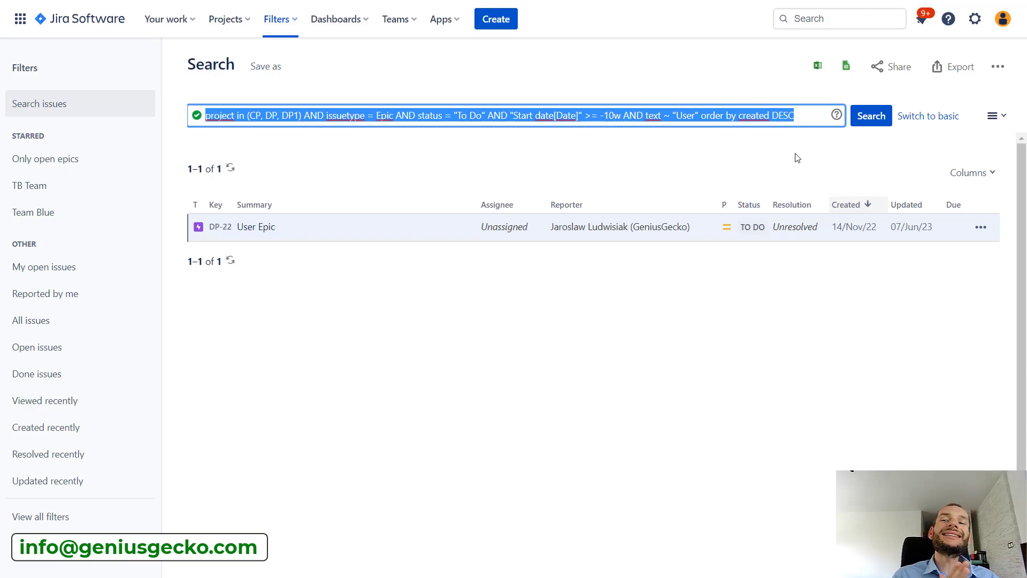
click(929, 116)
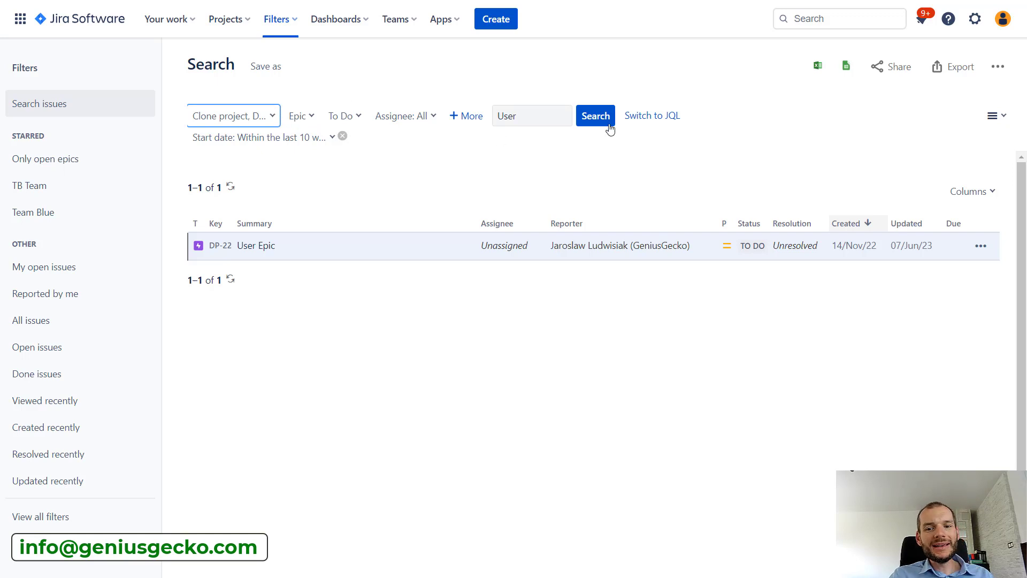
click(636, 116)
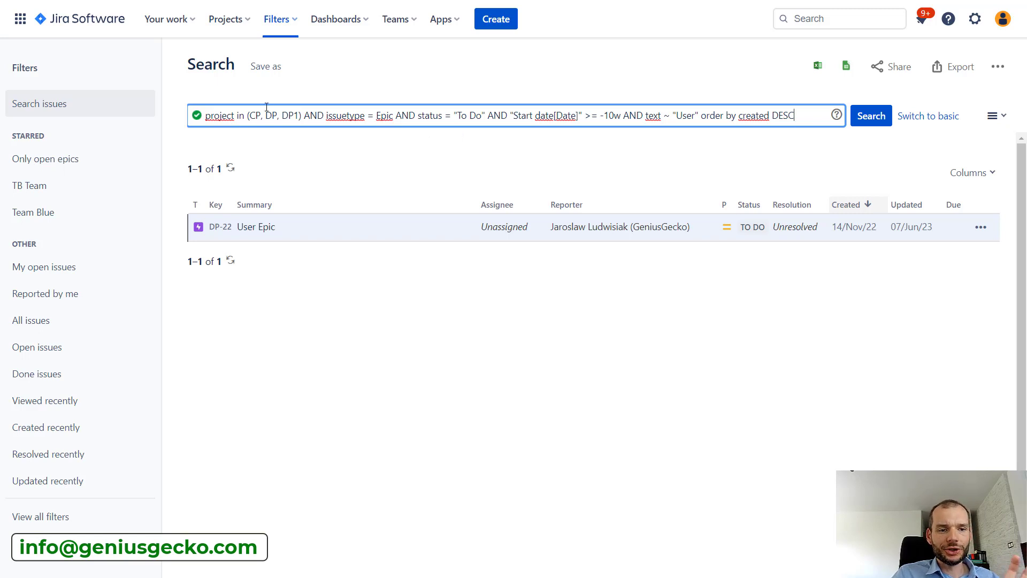
drag(304, 116, 208, 138)
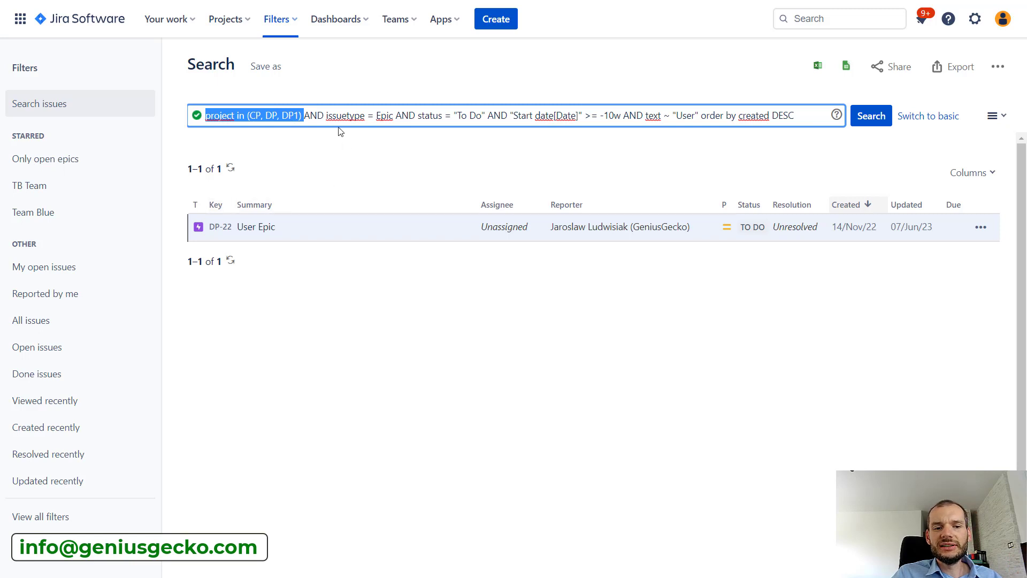
drag(323, 115, 392, 119)
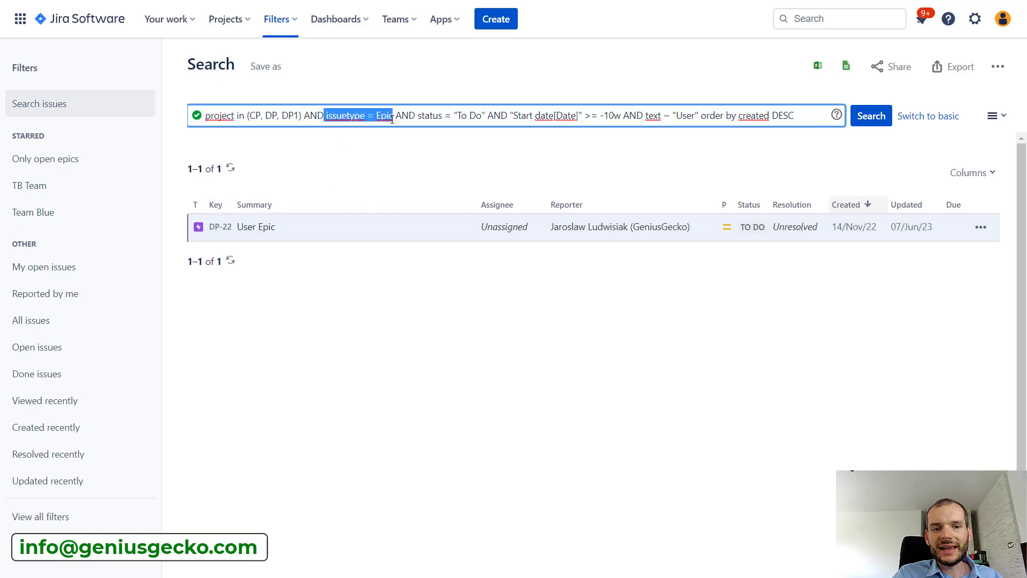
click(412, 118)
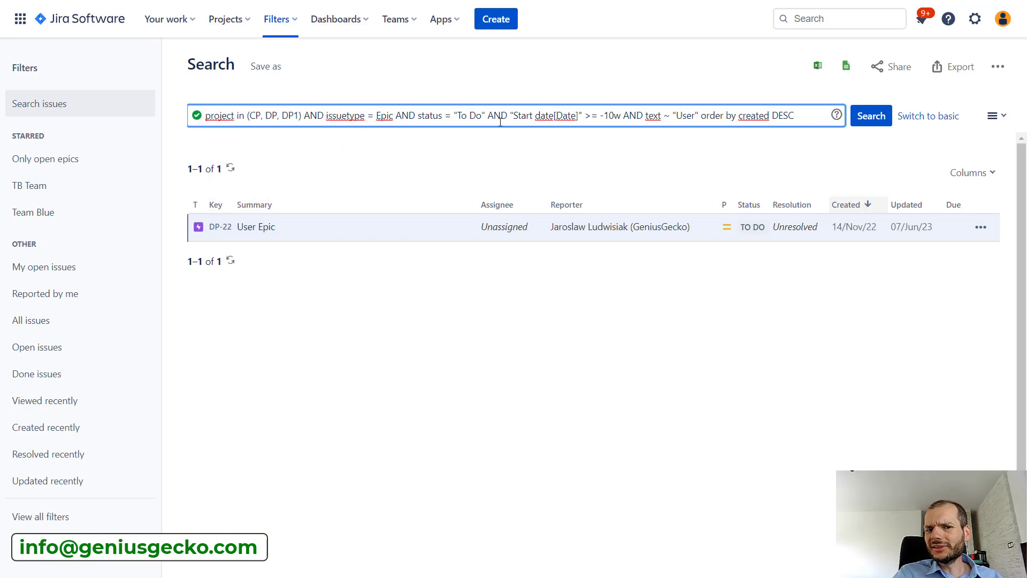
- Group the JQL conditions in parentheses, pairing project with issuetype = Epic, and status = "To Do" with the Start date condition
click(206, 117)
text(()
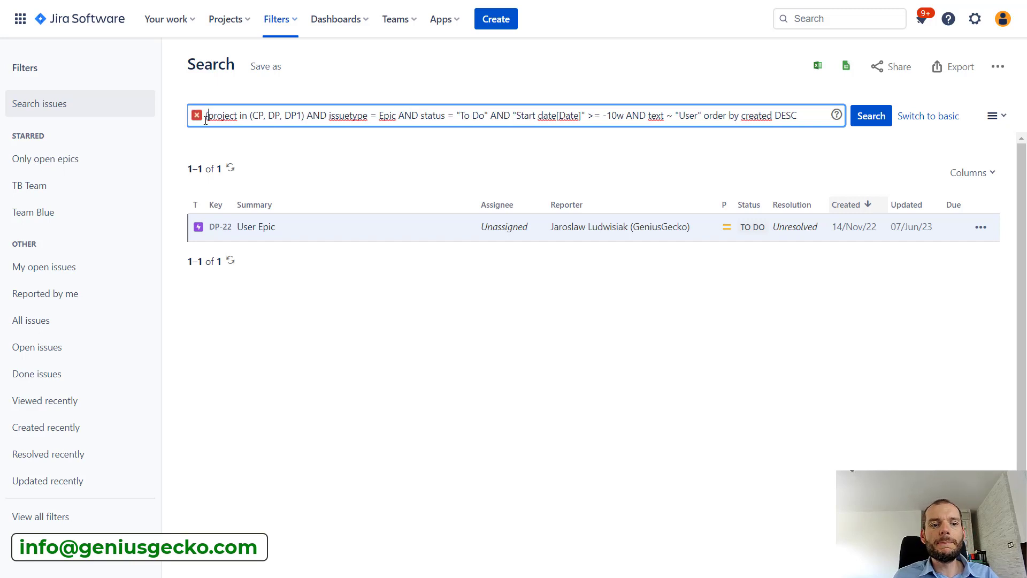
click(396, 117)
text())
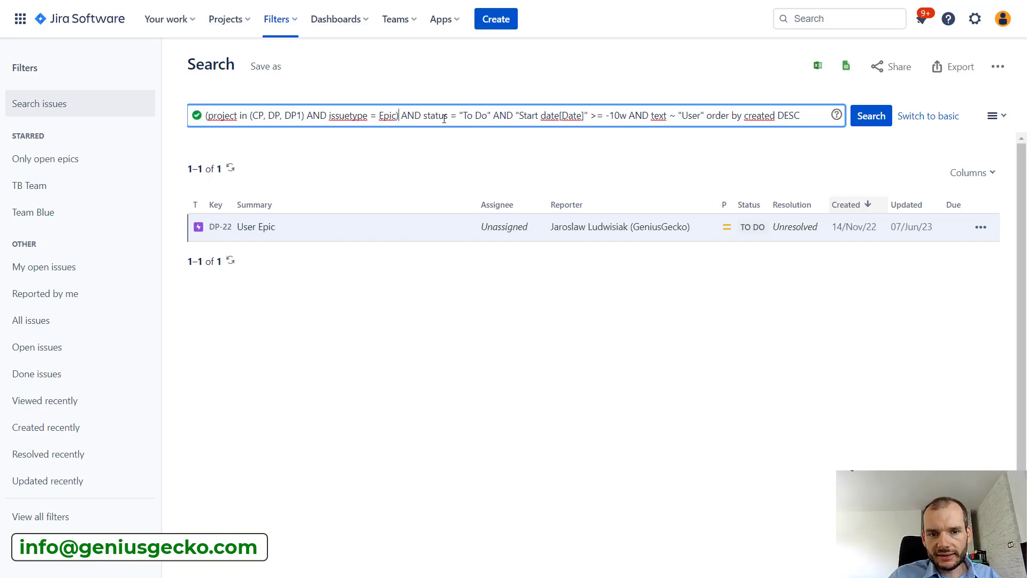
click(424, 116)
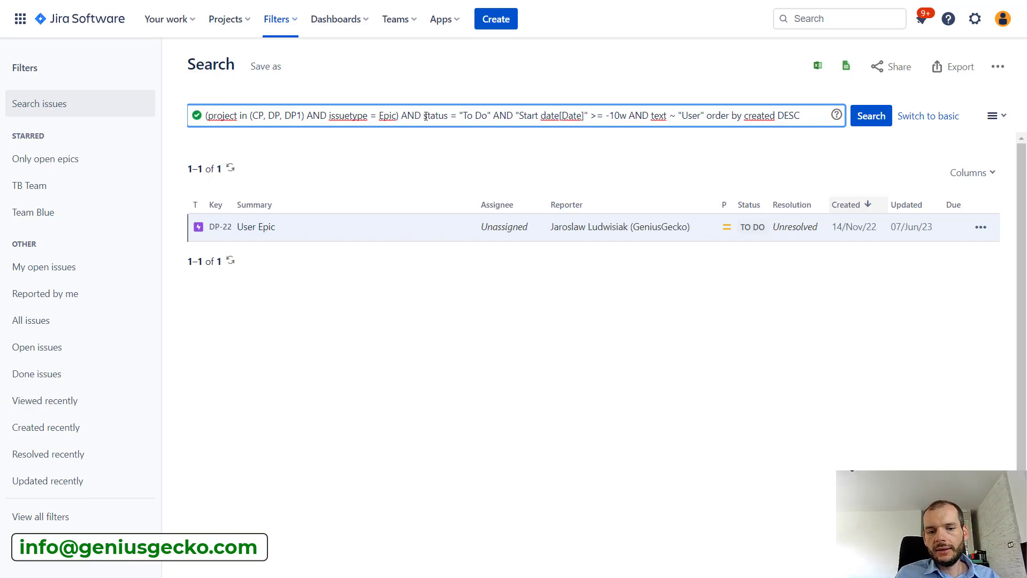
text(()
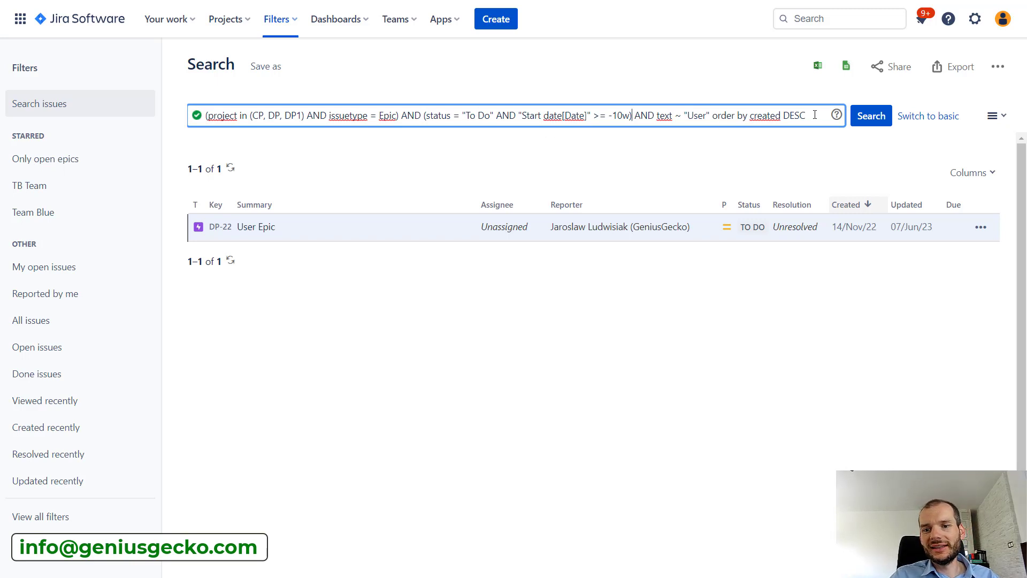
- Remove the text condition and sort order, join the two parenthesised groups with OR, and run the query to review its results
drag(806, 115, 636, 109)
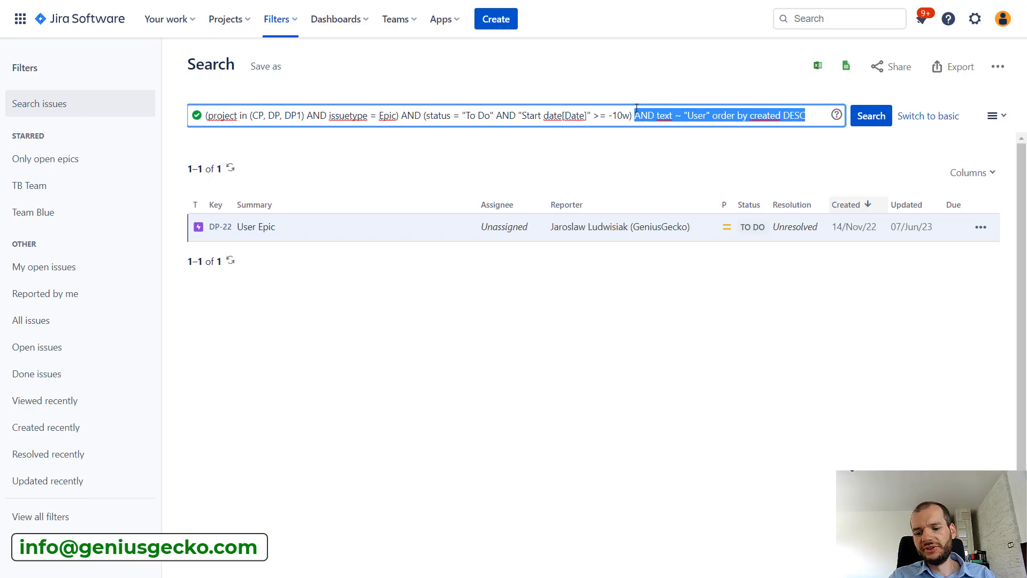
key(BackSpace)
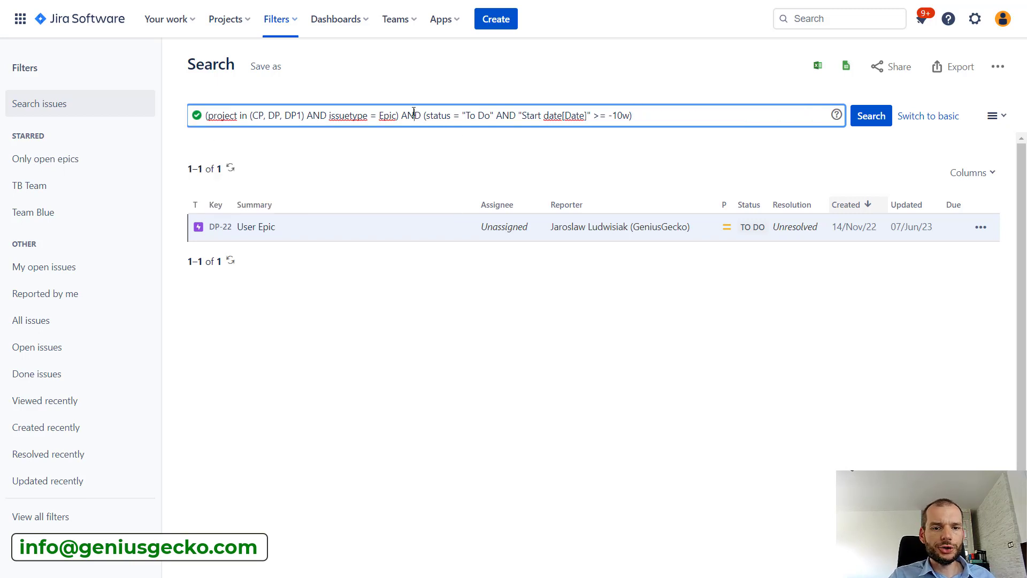
double_click(413, 114)
text(OR)
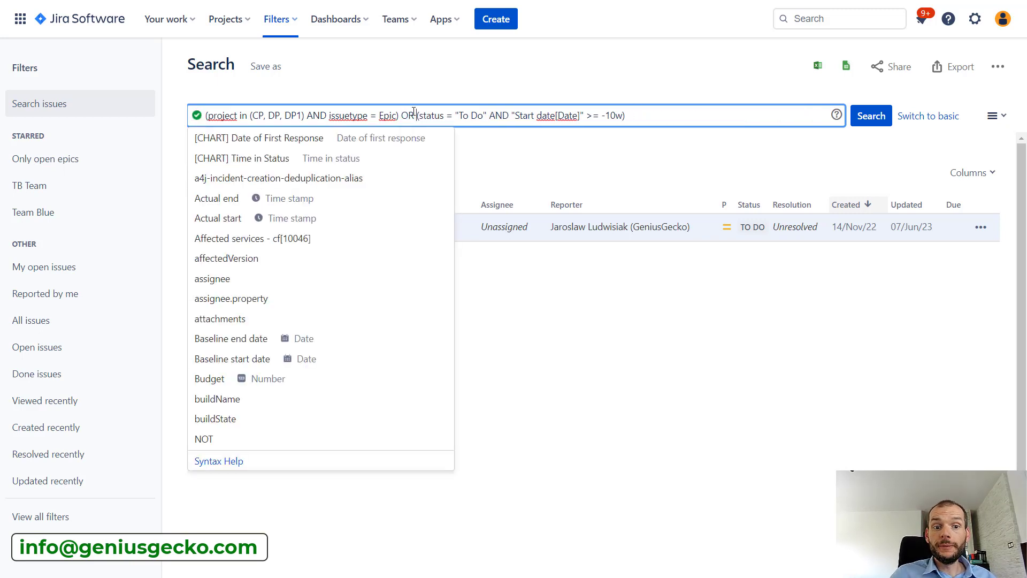
click(871, 122)
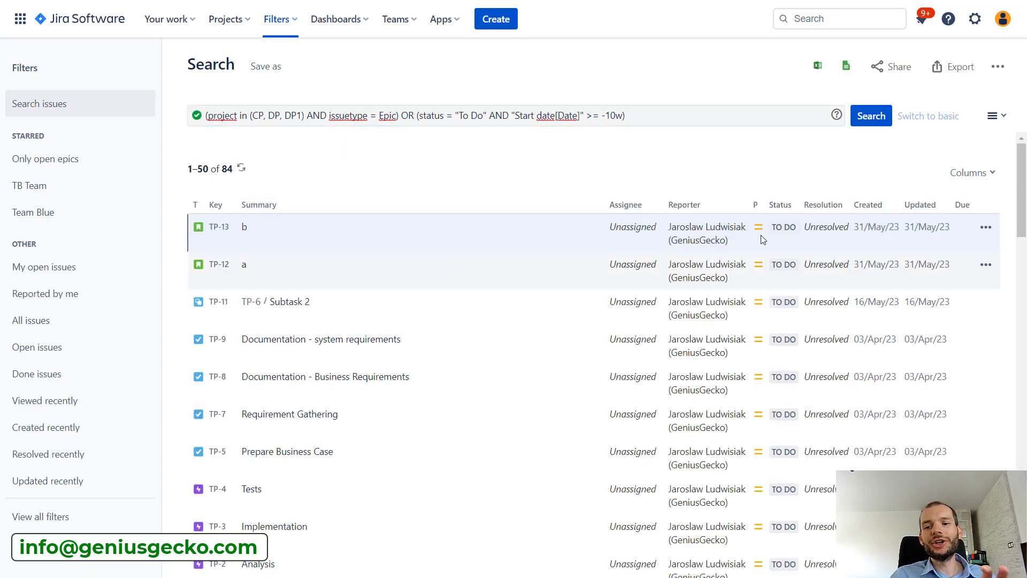
scroll(784, 433, down, 5)
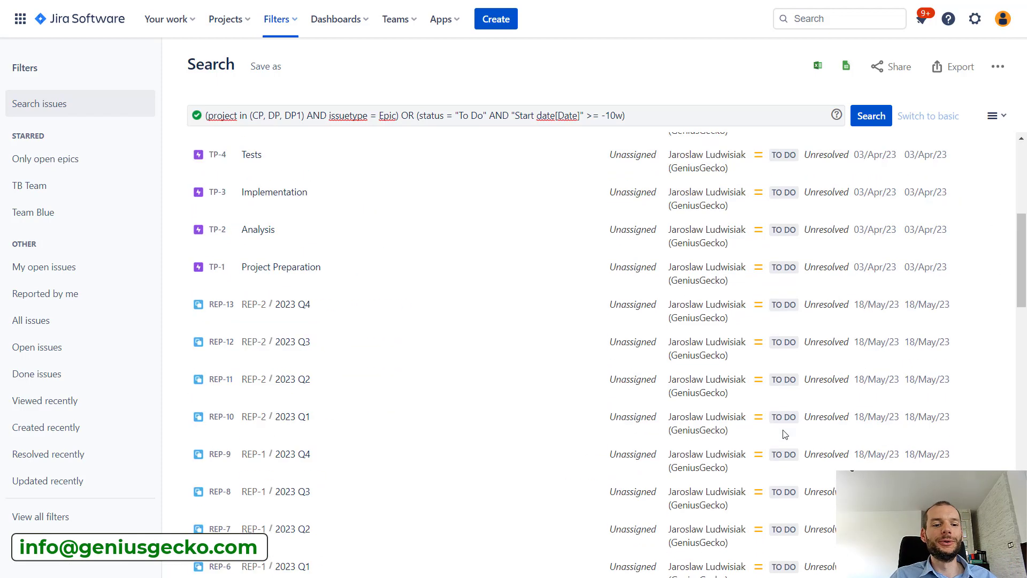
scroll(783, 434, up, 6)
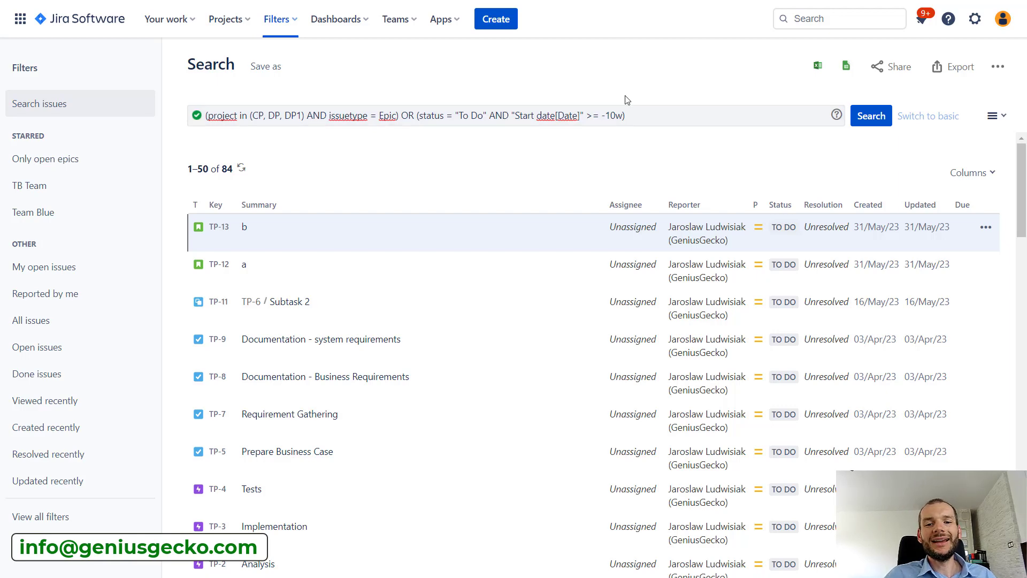
- Replace the whole query with issue in linkedIssues("TP-13")
click(662, 121)
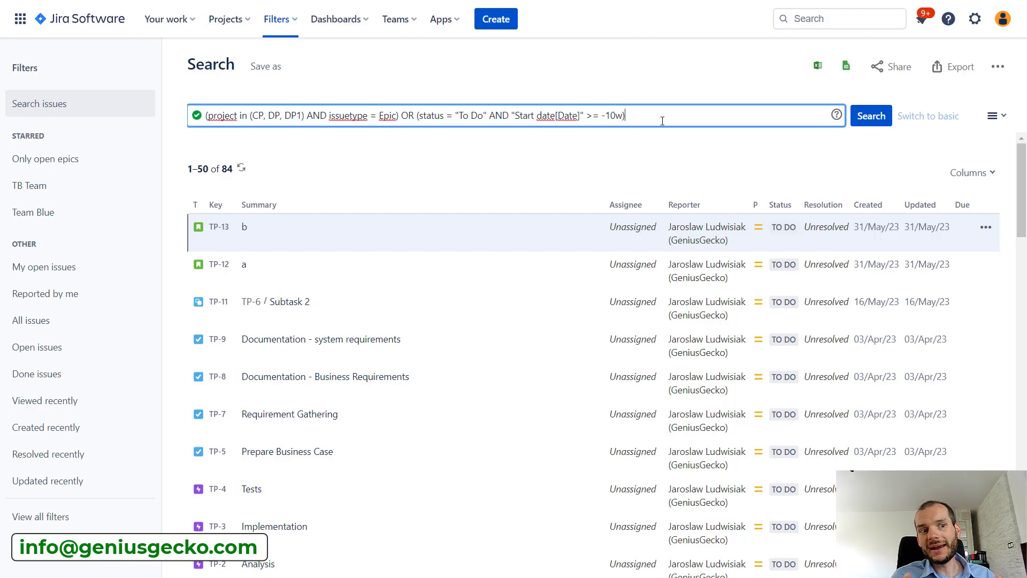
drag(662, 121, 171, 125)
key(BackSpace)
text(issue in)
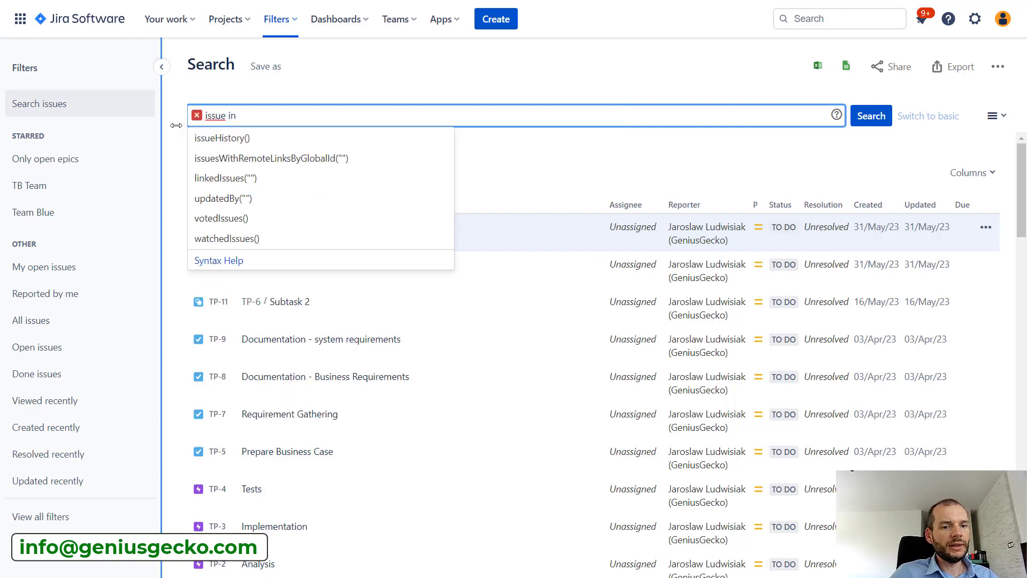
click(202, 178)
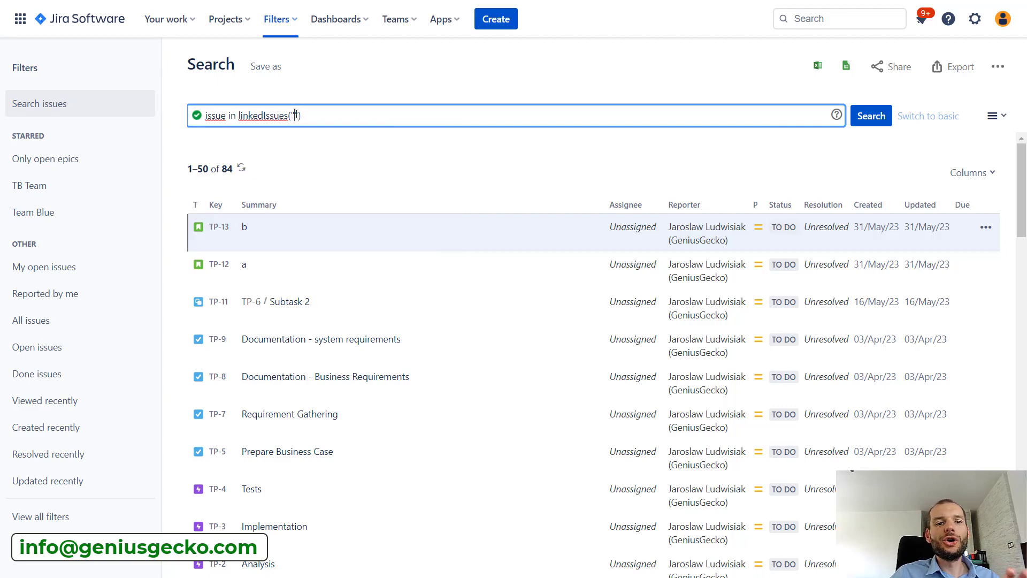
text(TP-1)
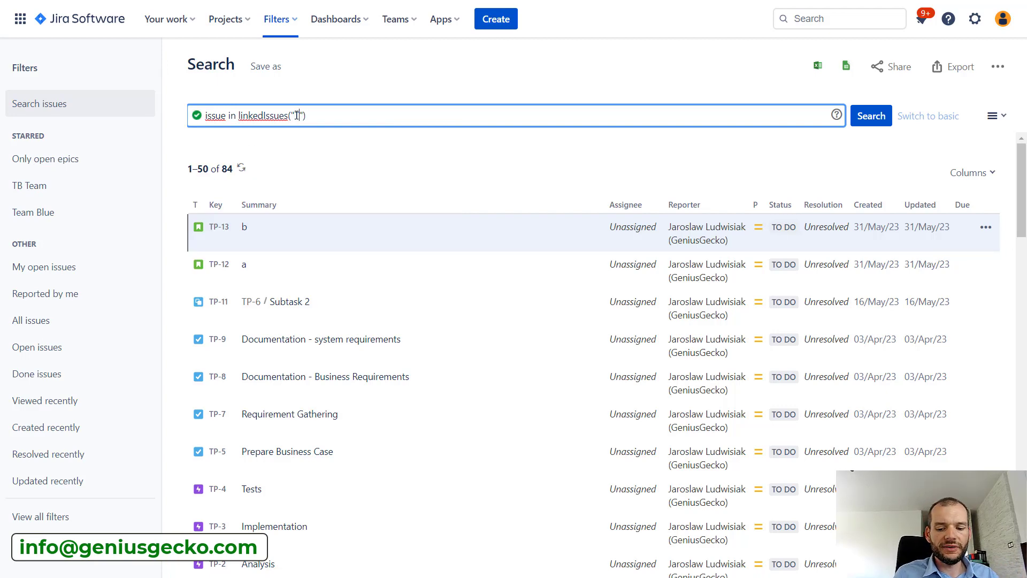
key(BackSpace)
key(BackSpace)
text(-)
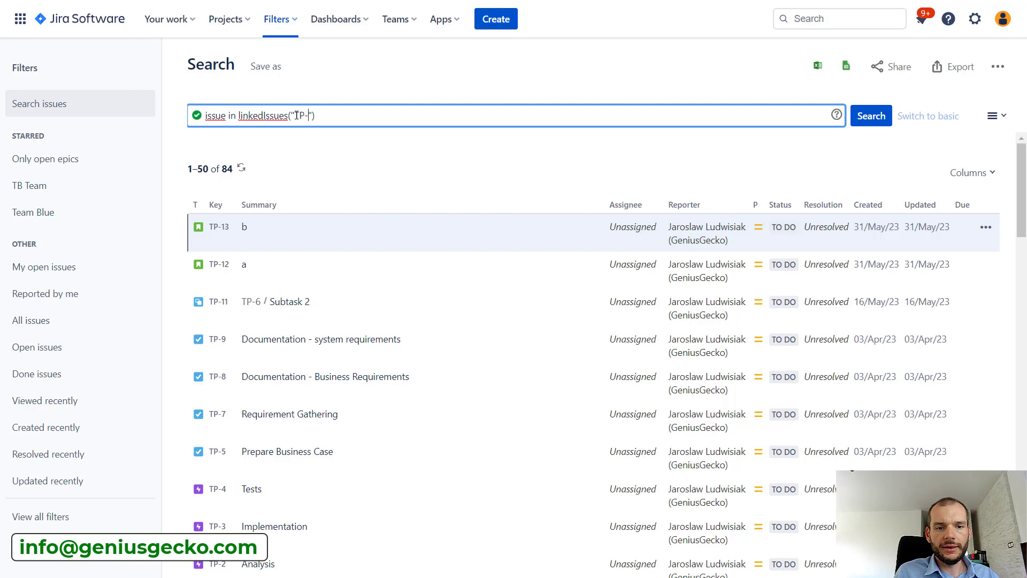
text(13)
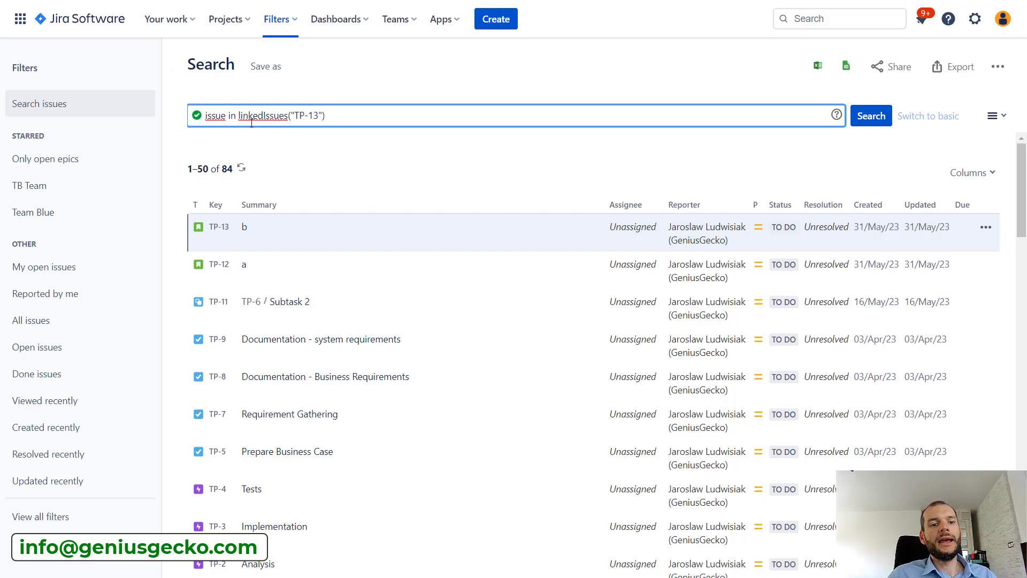
drag(216, 115, 320, 109)
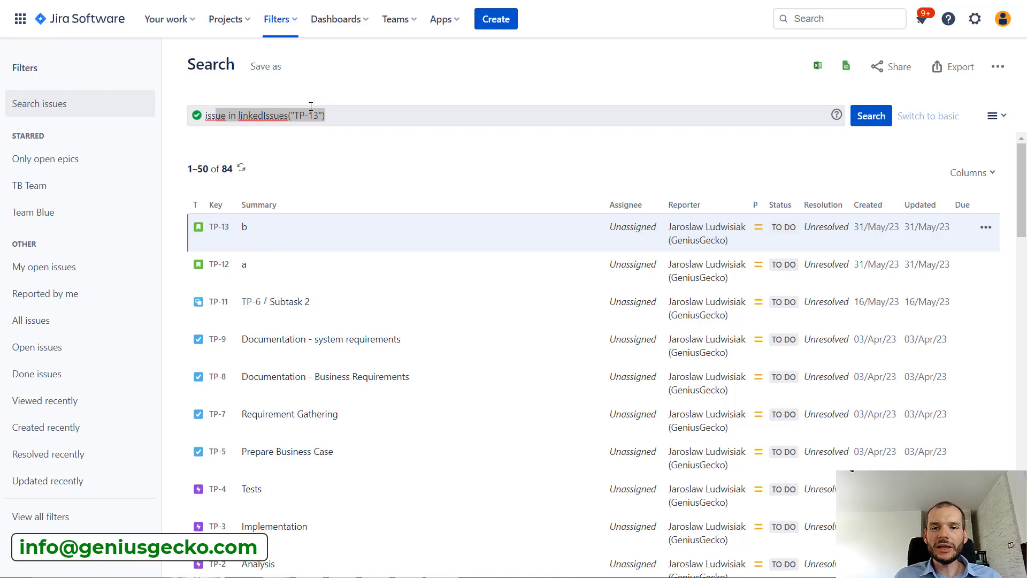
- Clear the JQL query, run the empty search and switch back to basic mode
click(942, 116)
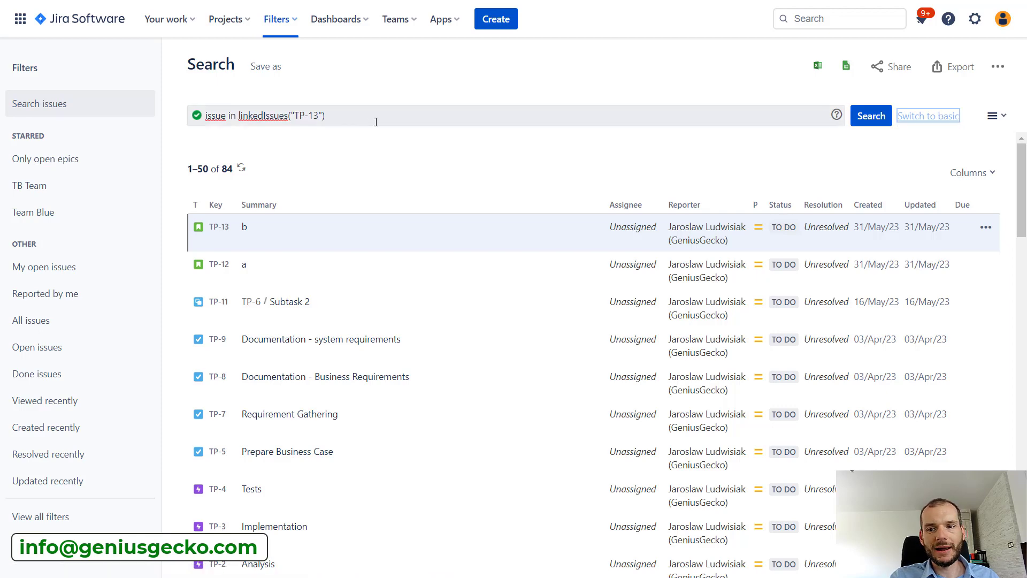
drag(376, 119, 165, 105)
key(BackSpace)
key(BackSpace)
key(BackSpace)
click(869, 116)
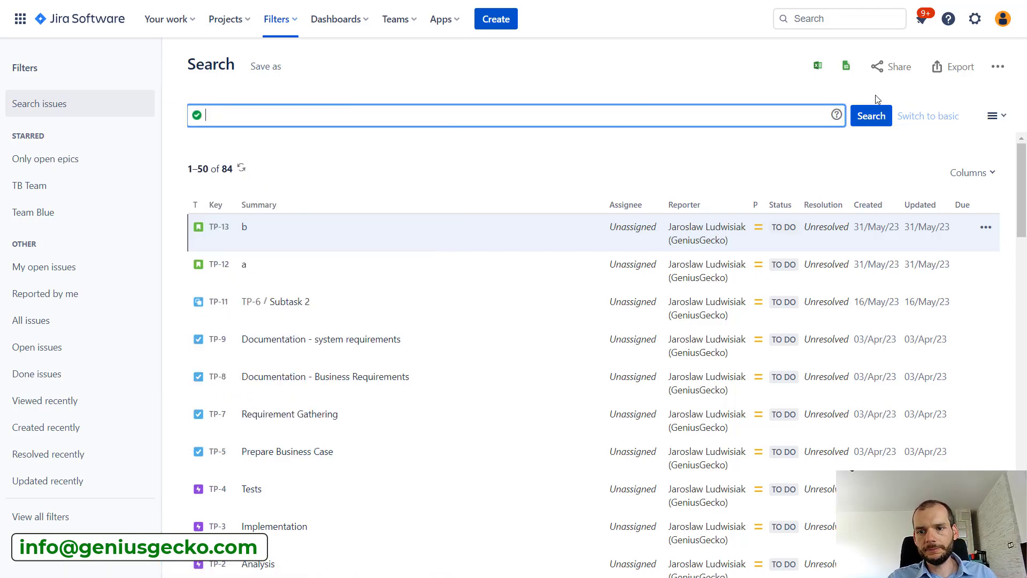
click(952, 118)
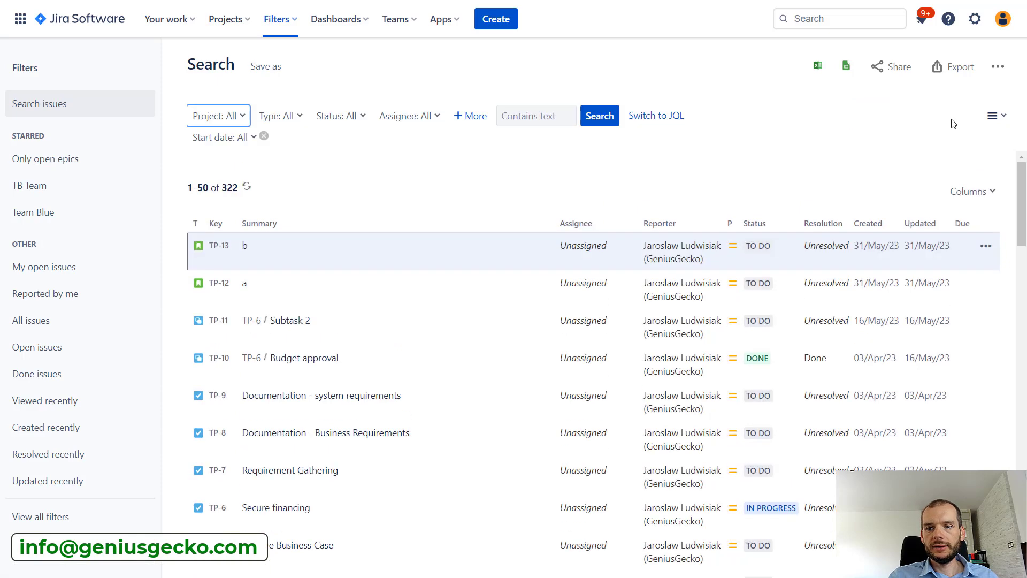
- Limit the search to Clone project (CP) and update the results
click(235, 116)
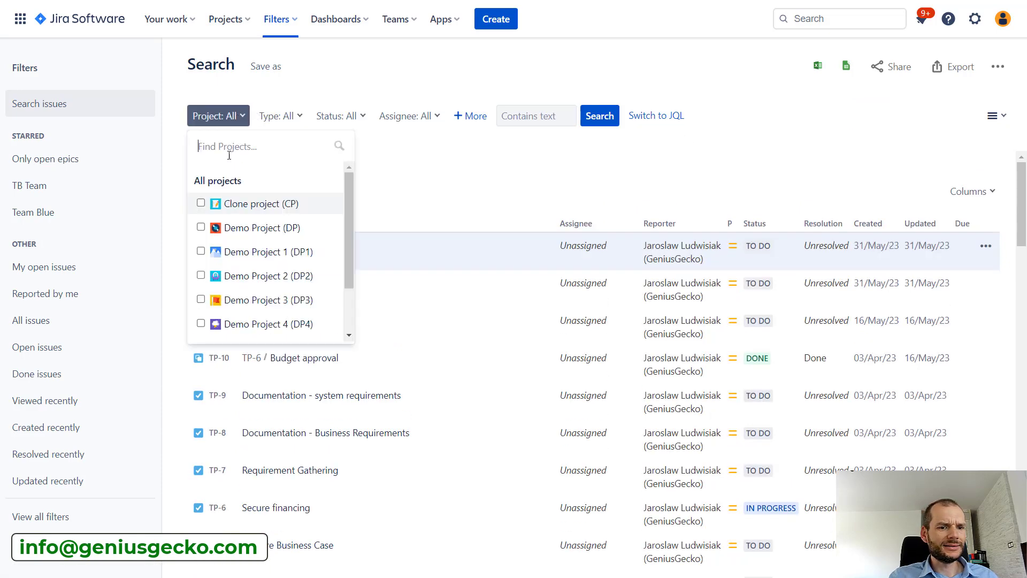
click(201, 203)
click(610, 116)
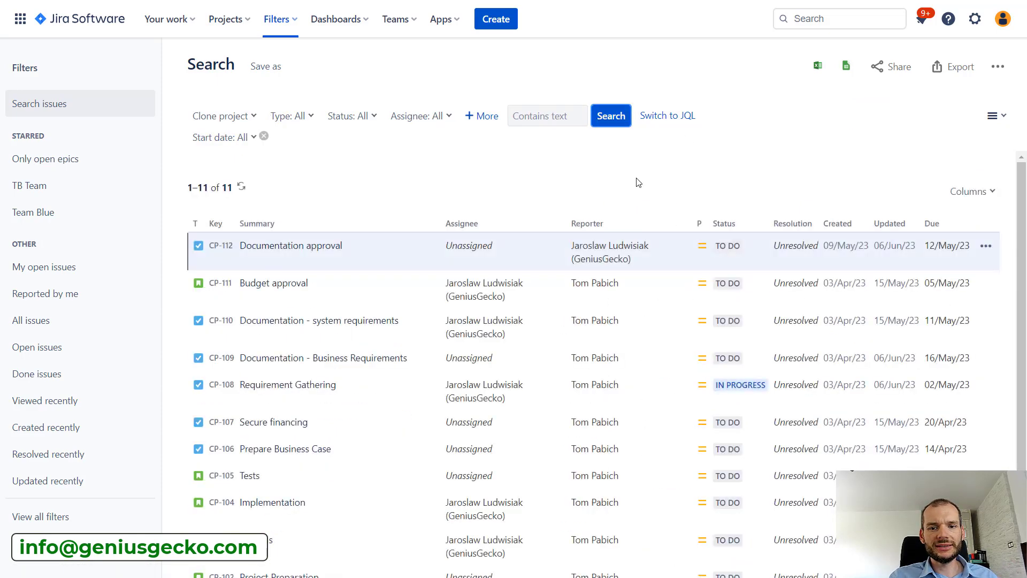
- Save the current search as a filter named "Project filter"
click(267, 68)
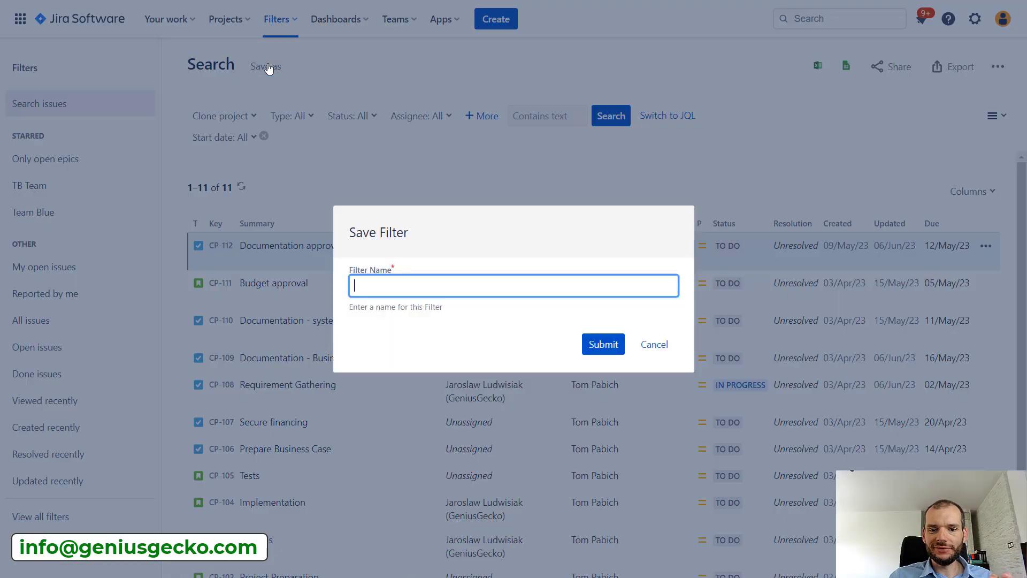
text(P)
key(BackSpace)
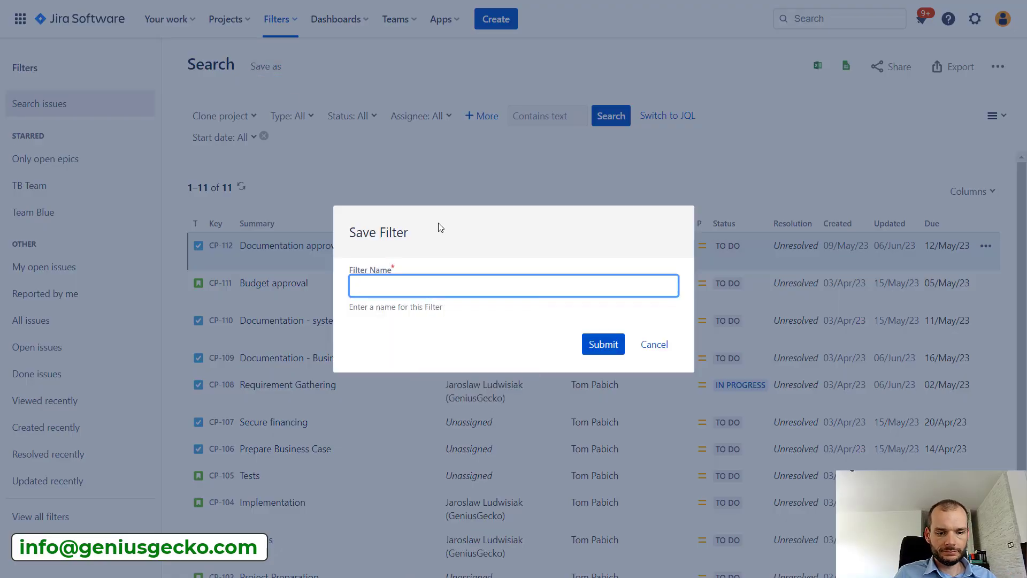
text(Project )
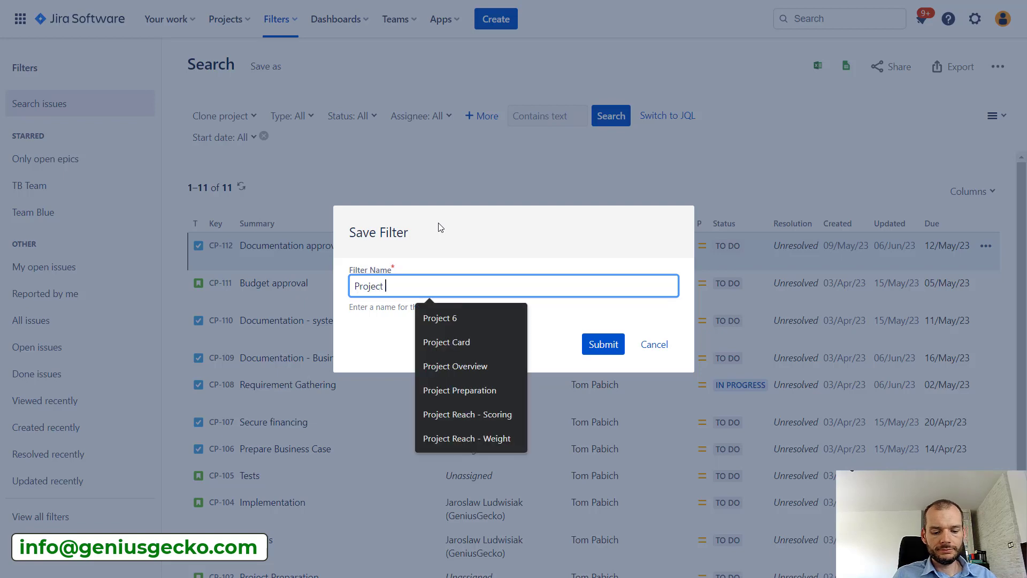
text(filter)
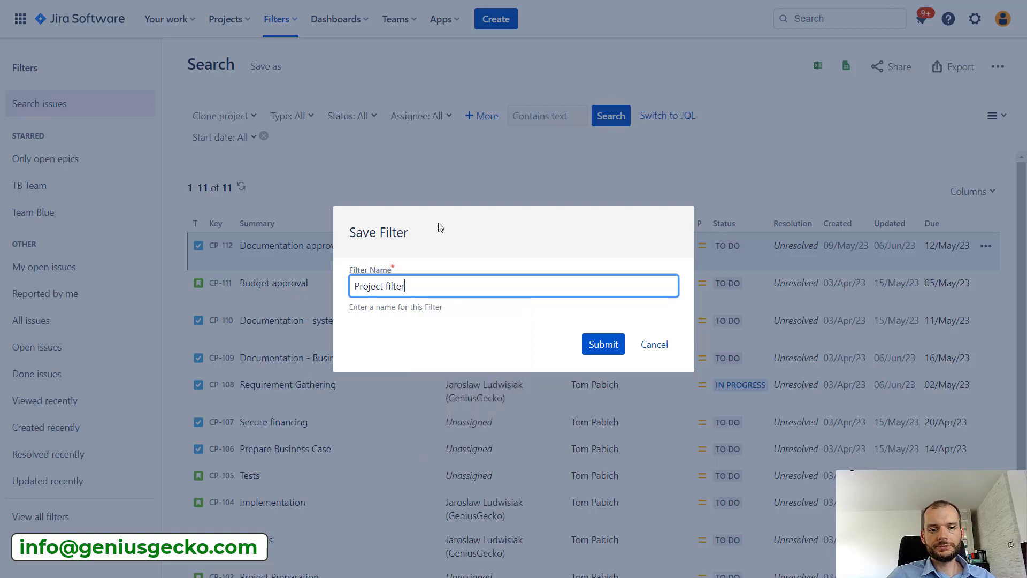
click(594, 342)
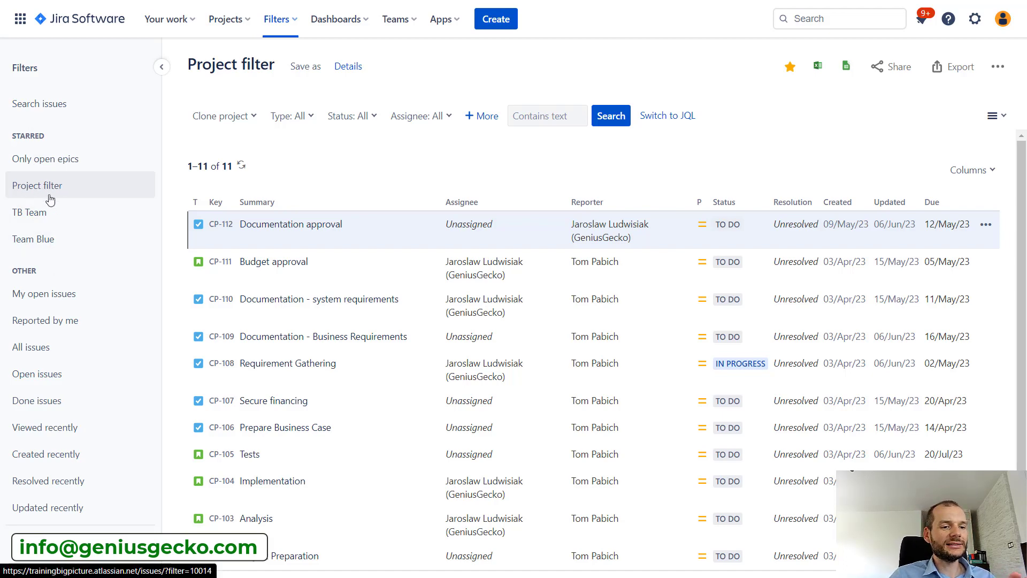
- View the starred filter Only open epics and return to Project filter
click(68, 165)
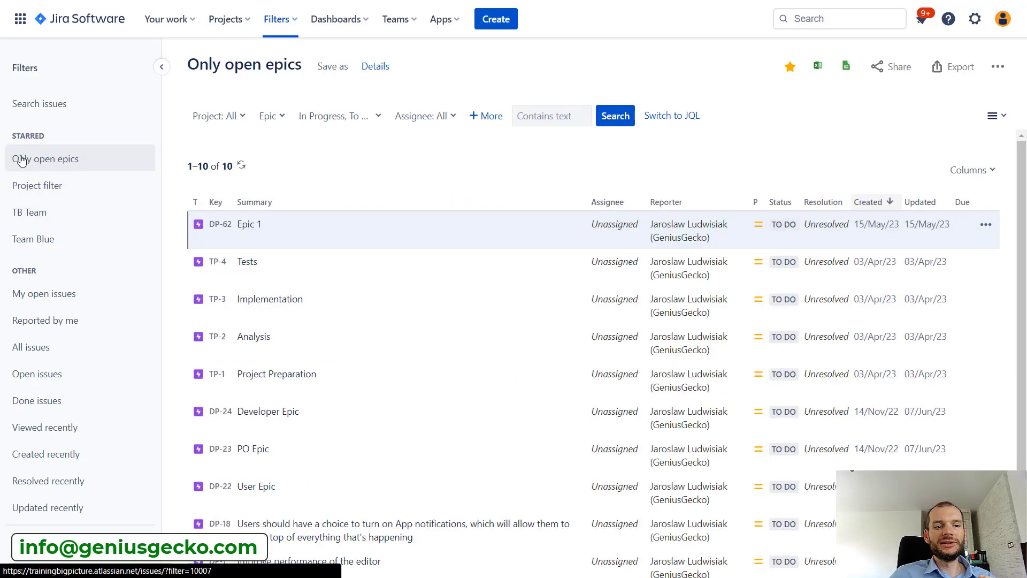
click(65, 185)
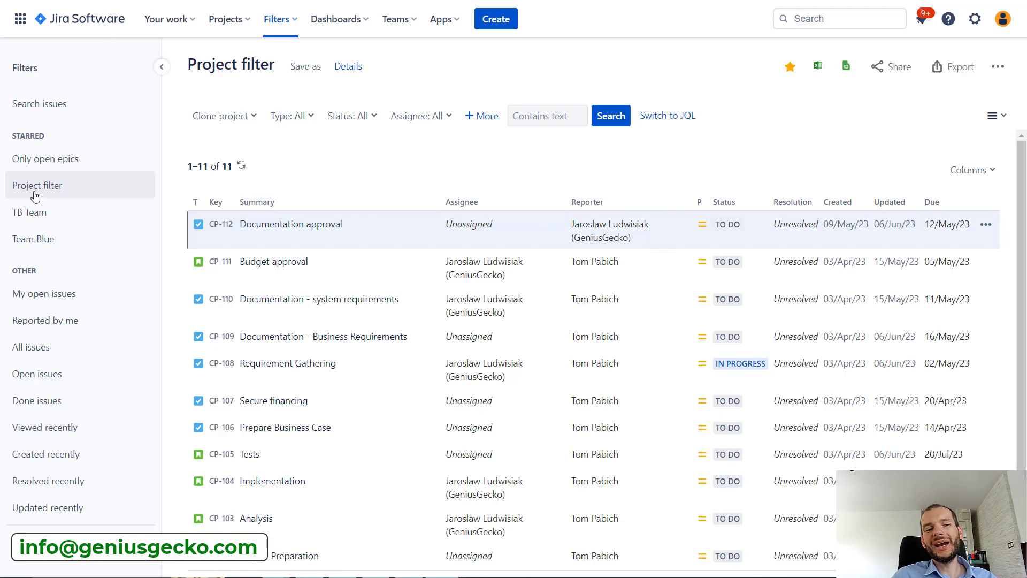
- Open the details of Project filter and review who can view and edit it
click(348, 67)
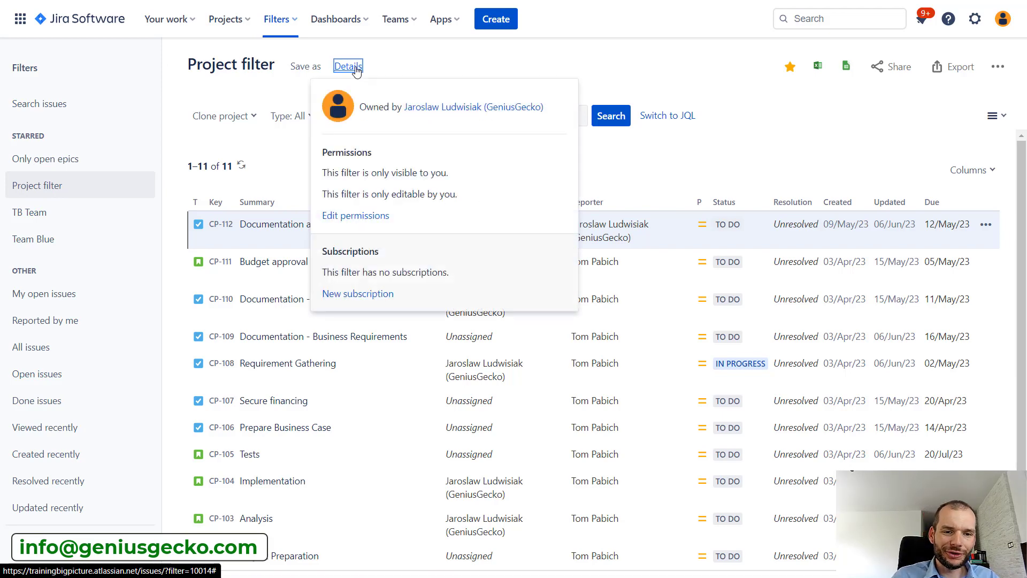
drag(339, 173, 431, 172)
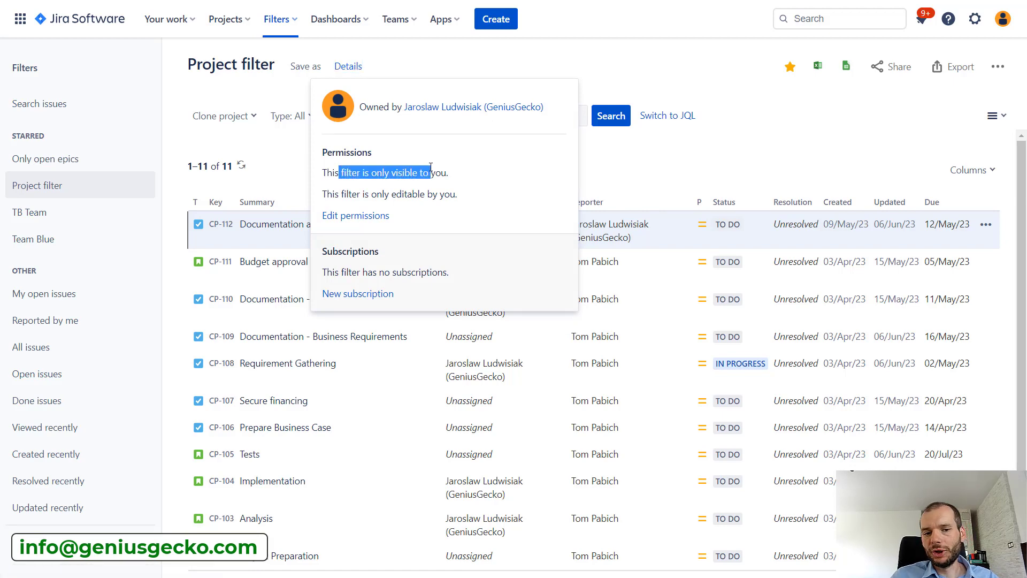
drag(341, 194, 450, 195)
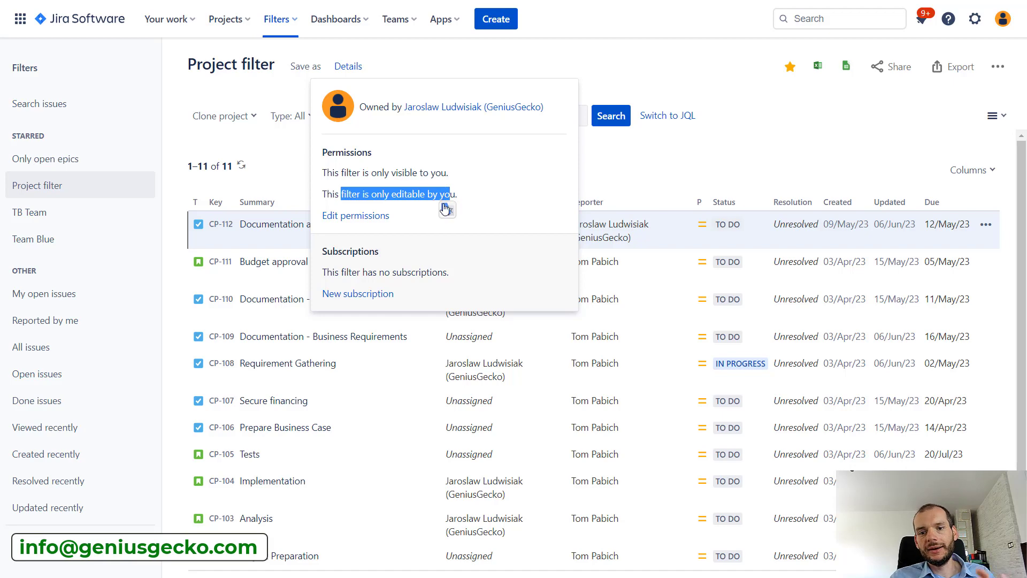
- Edit the permissions of Project filter and add My organization as viewers
click(374, 216)
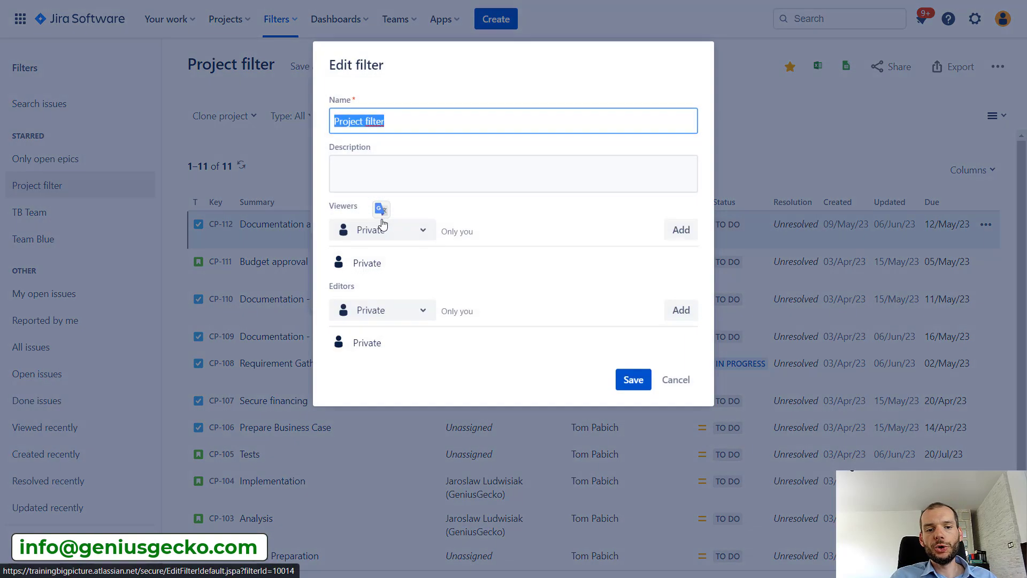
click(425, 233)
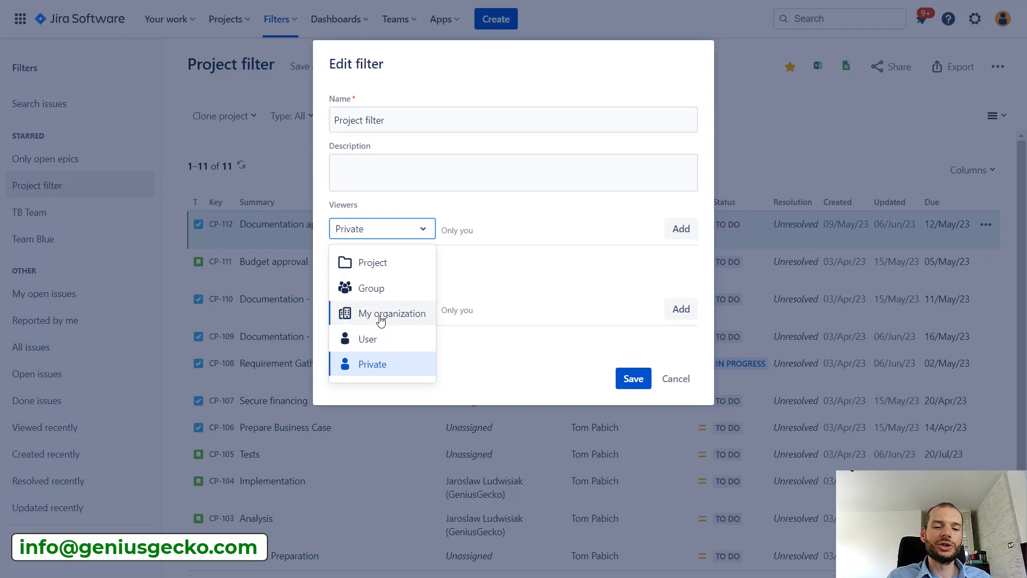
click(378, 317)
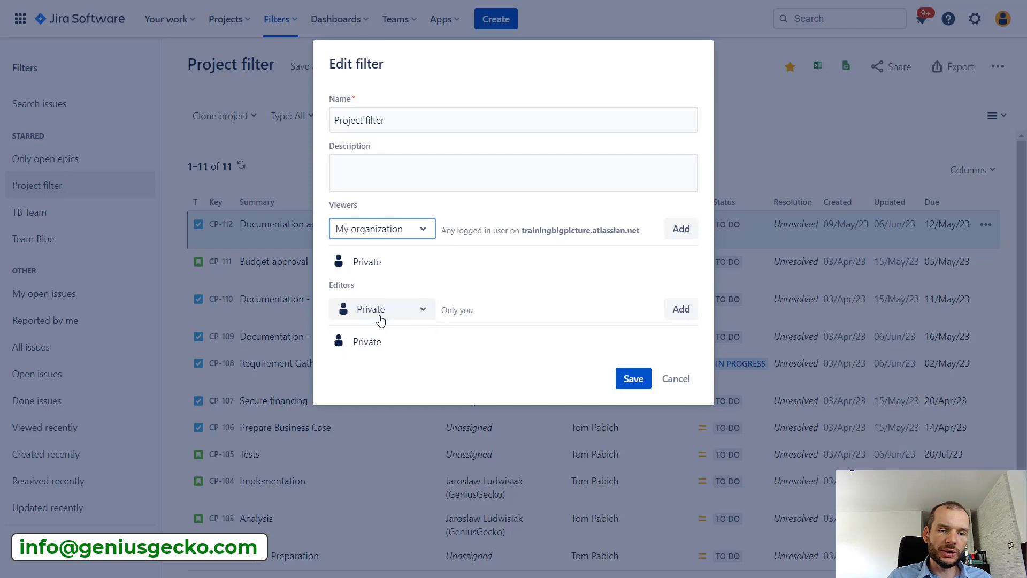
click(682, 229)
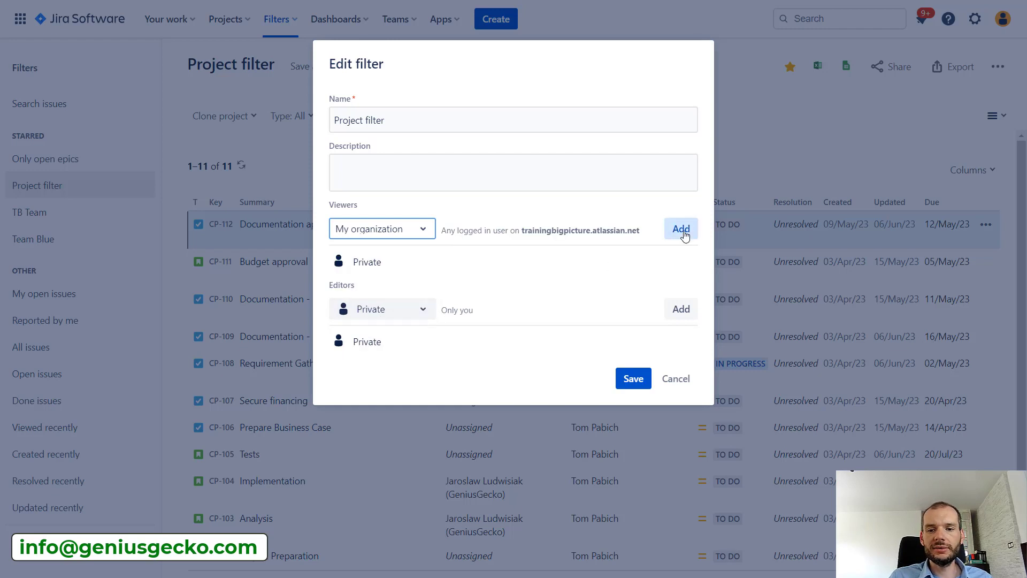
- Add an individual user, found by first name, as an editor of Project filter and save the permission changes
click(402, 313)
click(383, 393)
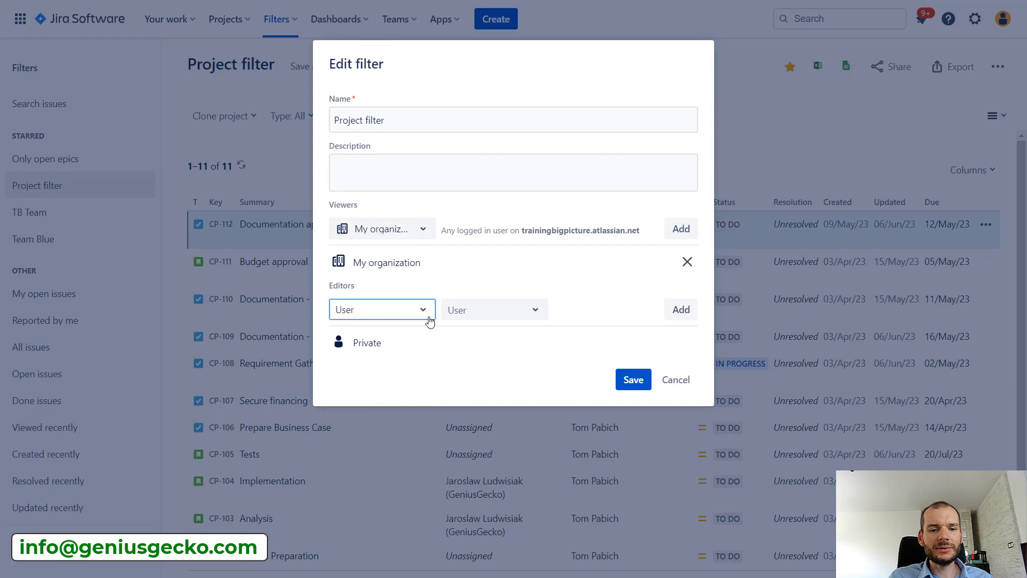
click(478, 313)
text(tom)
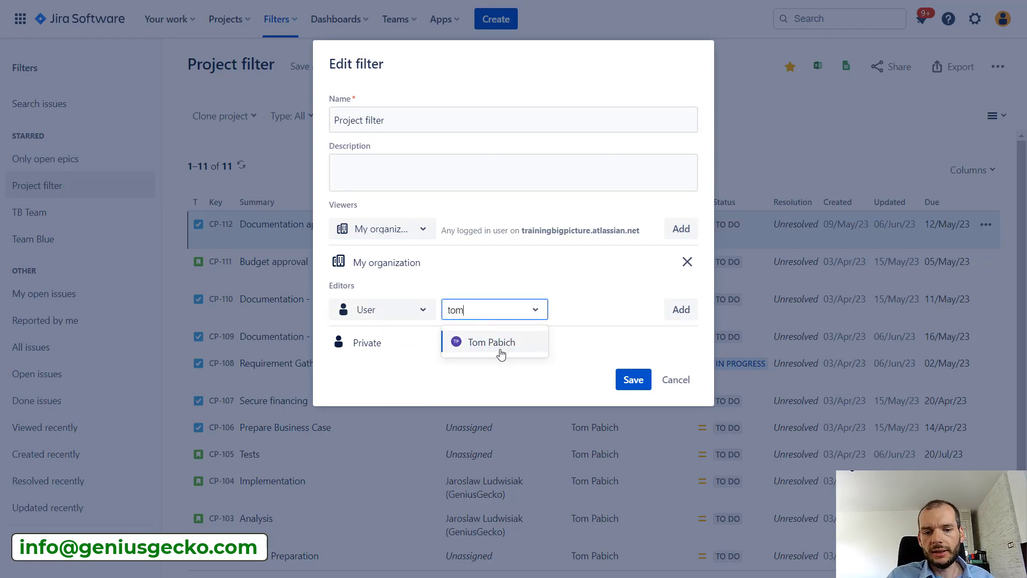
click(501, 345)
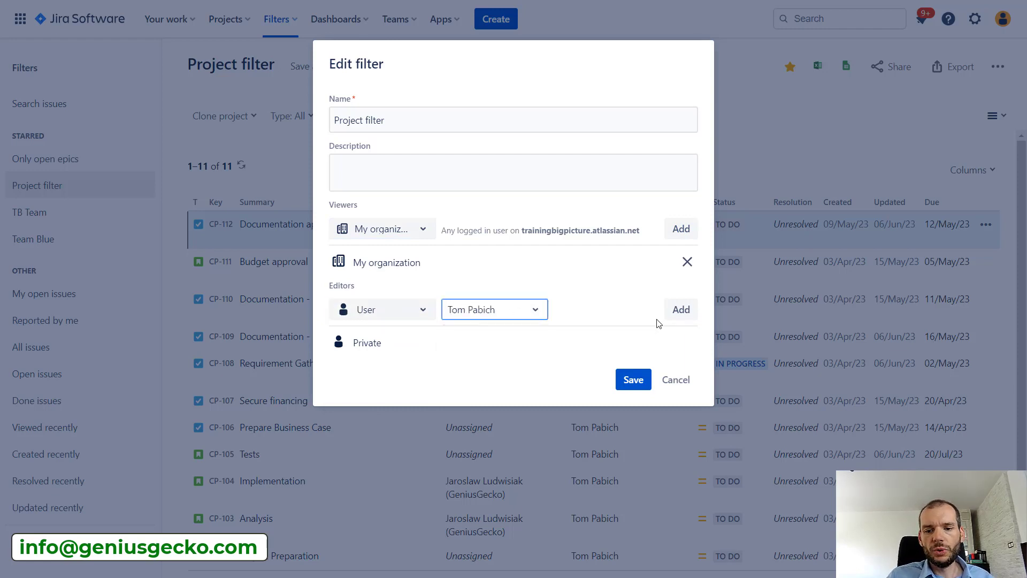
click(687, 314)
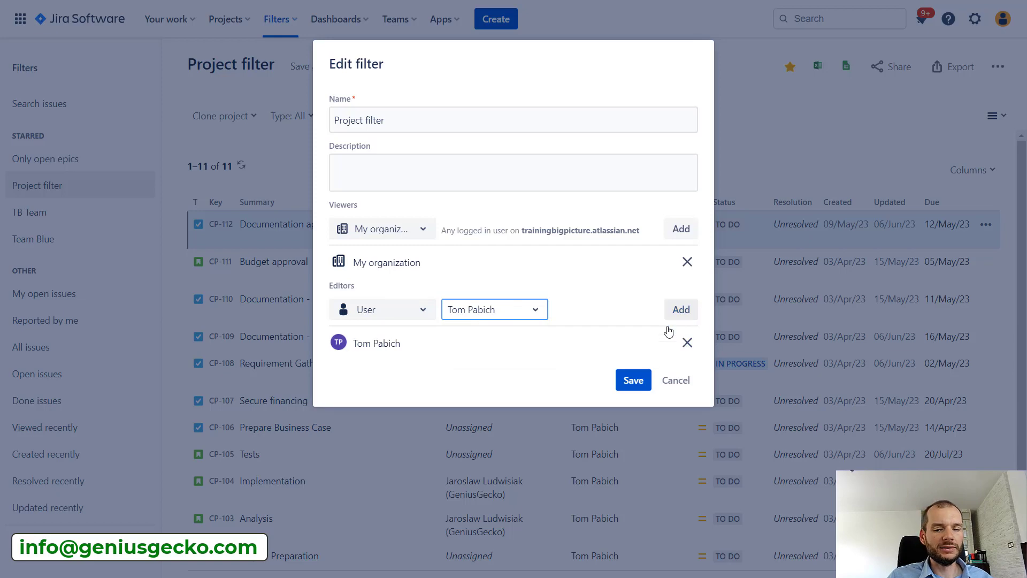
click(637, 387)
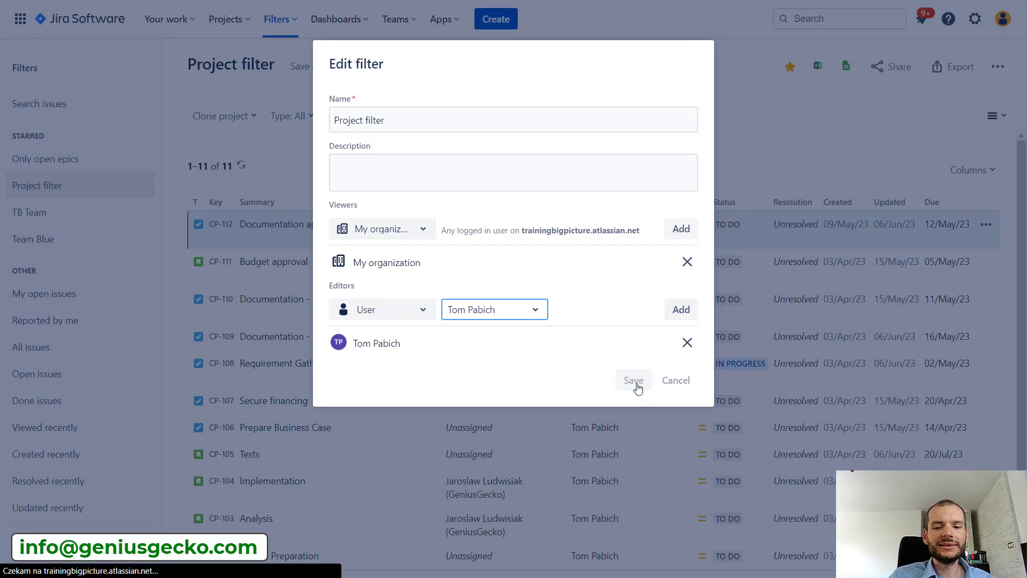
click(41, 192)
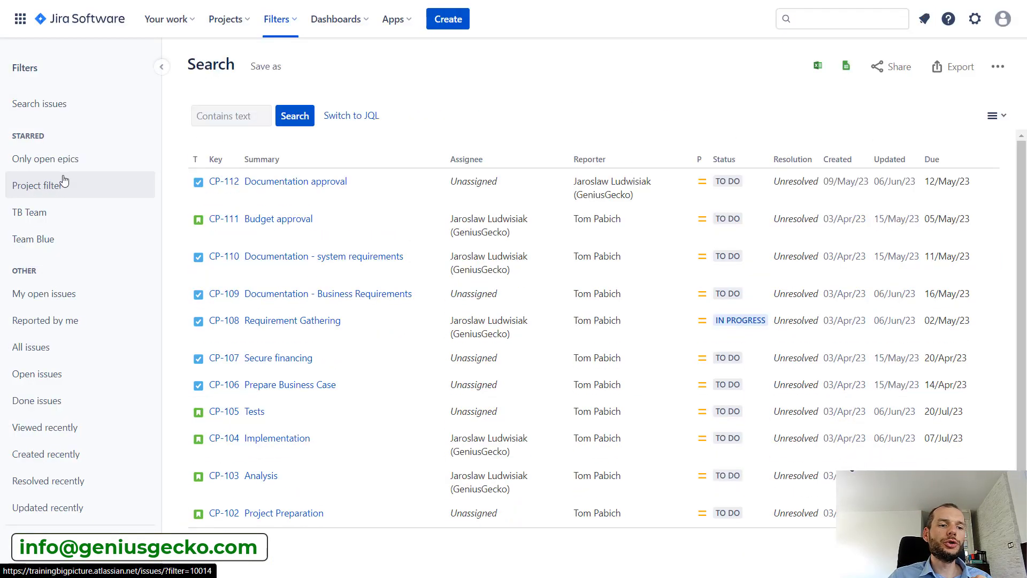